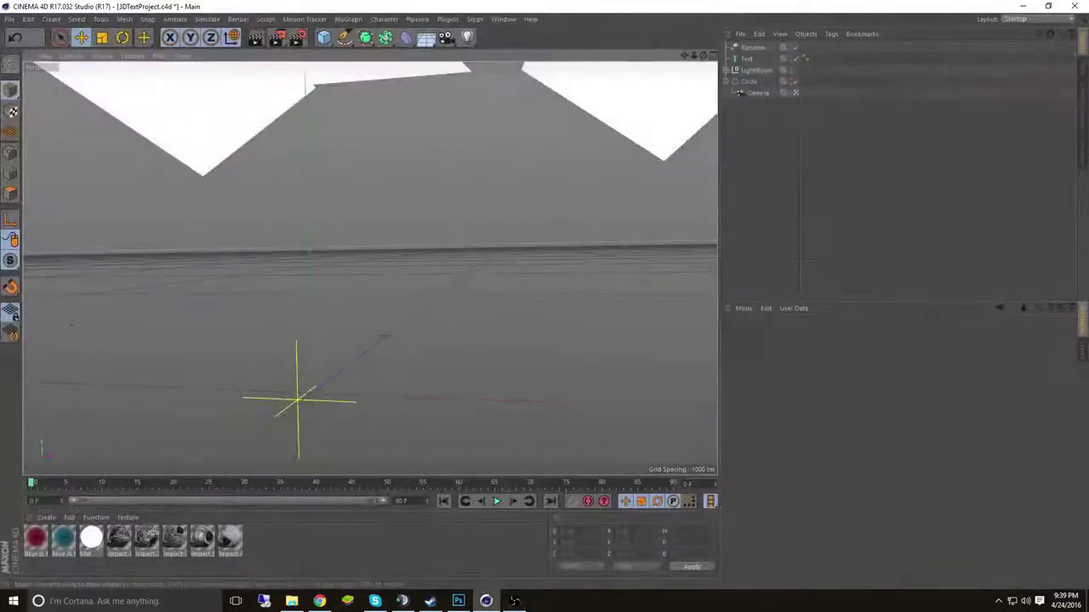
Step: Change the MoText wording to SINFUL and select the SINFUL text object
{"action": "left_click", "coordinate": [786, 384]}
{"action": "type", "text": "SINFI"}
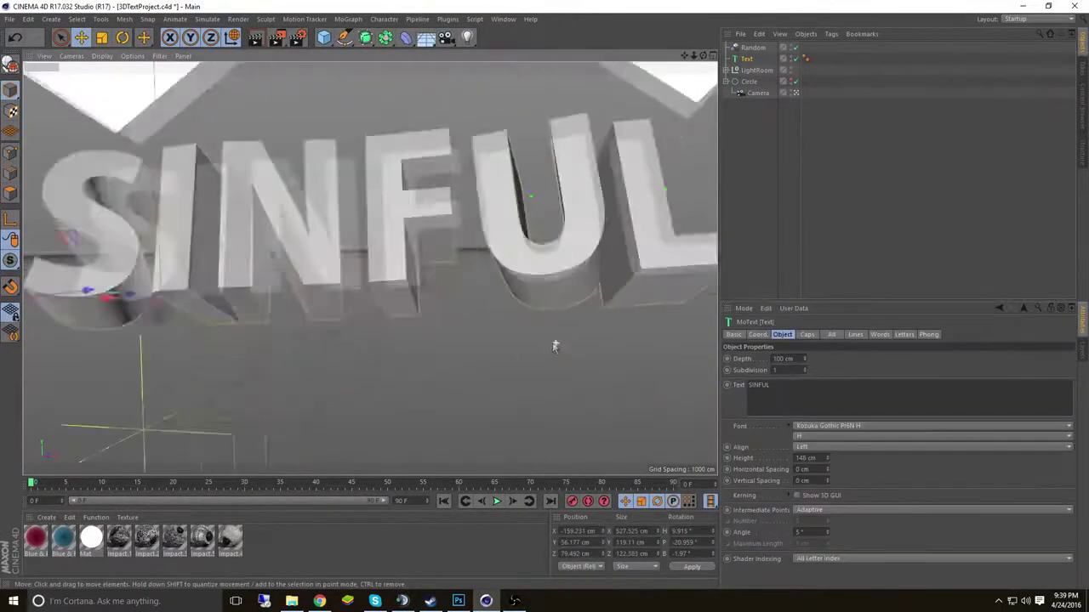
{"action": "left_click", "coordinate": [748, 81]}
{"action": "left_click", "coordinate": [219, 296]}
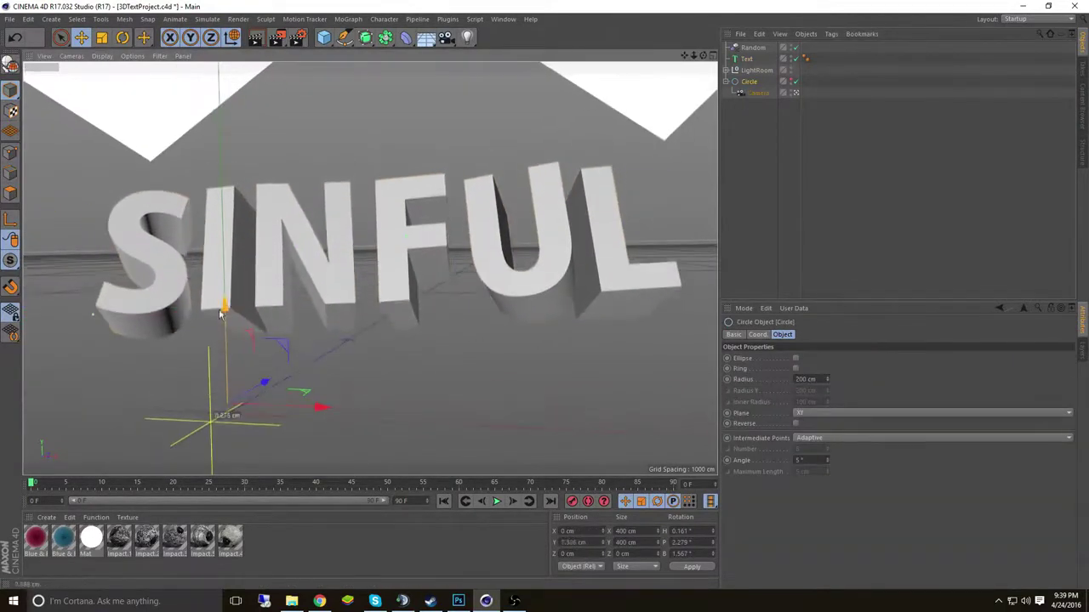
Step: Set the SINFUL text's font to Futura ICG XBold and orbit in to check it
{"action": "left_click", "coordinate": [823, 425]}
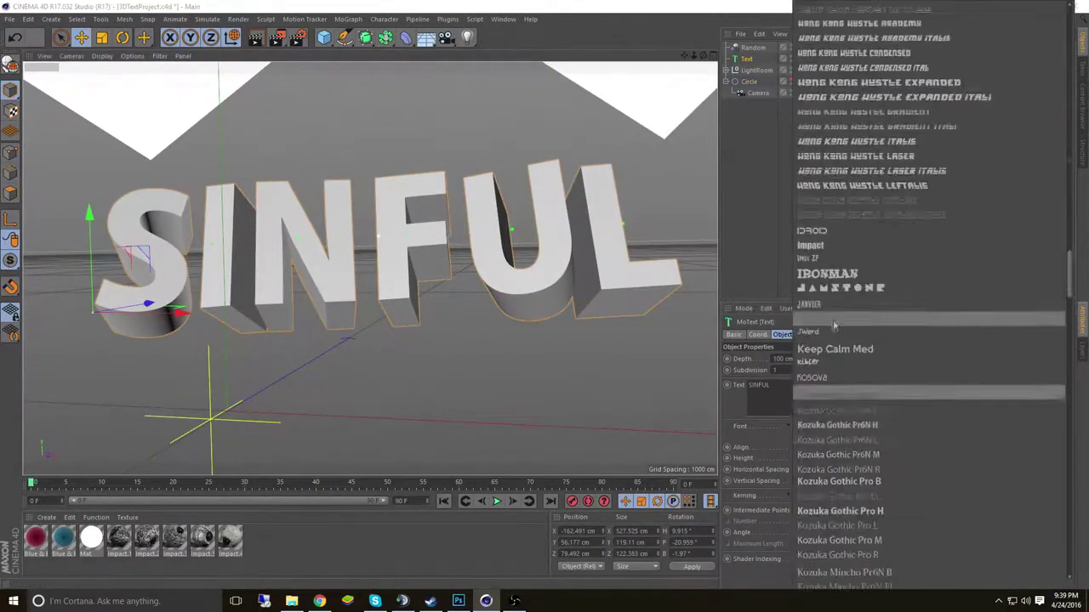
{"action": "scroll", "coordinate": [868, 374], "scroll_direction": "up", "scroll_amount": 10}
{"action": "left_click", "coordinate": [869, 337]}
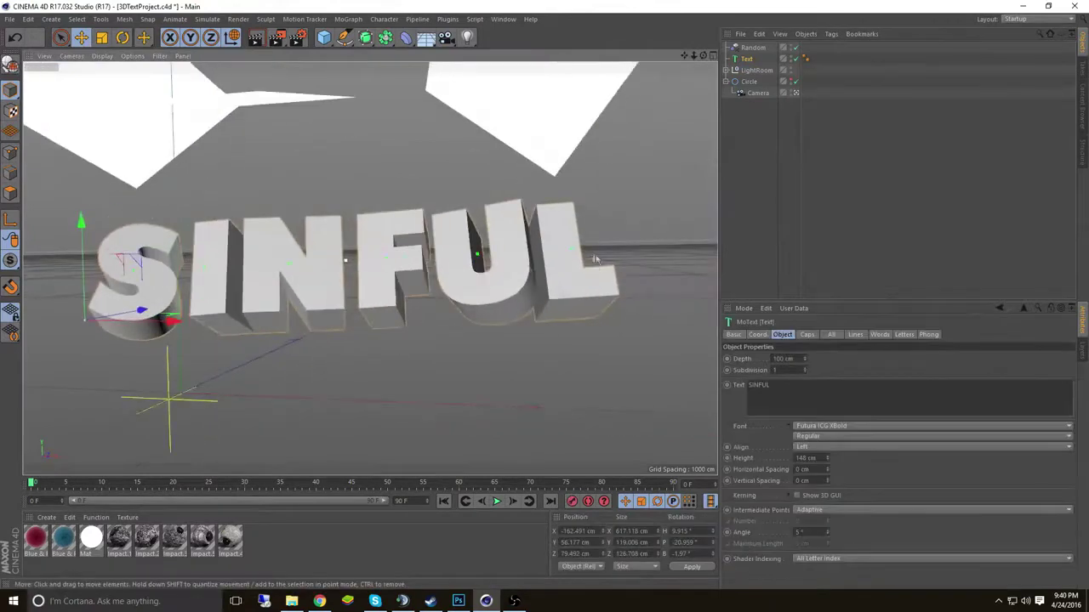
{"action": "mouse_move", "coordinate": [256, 216]}
{"action": "left_mouse_down"}
{"action": "mouse_move", "coordinate": [345, 253]}
{"action": "mouse_move", "coordinate": [52, 242]}
{"action": "mouse_move", "coordinate": [67, 356]}
{"action": "mouse_move", "coordinate": [216, 221]}
{"action": "mouse_move", "coordinate": [349, 269]}
{"action": "left_mouse_up"}
Step: Set the render save file name to 'test' and render the scene
{"action": "left_click", "coordinate": [67, 356]}
{"action": "key", "text": "ctrl+b"}
{"action": "left_click", "coordinate": [366, 85]}
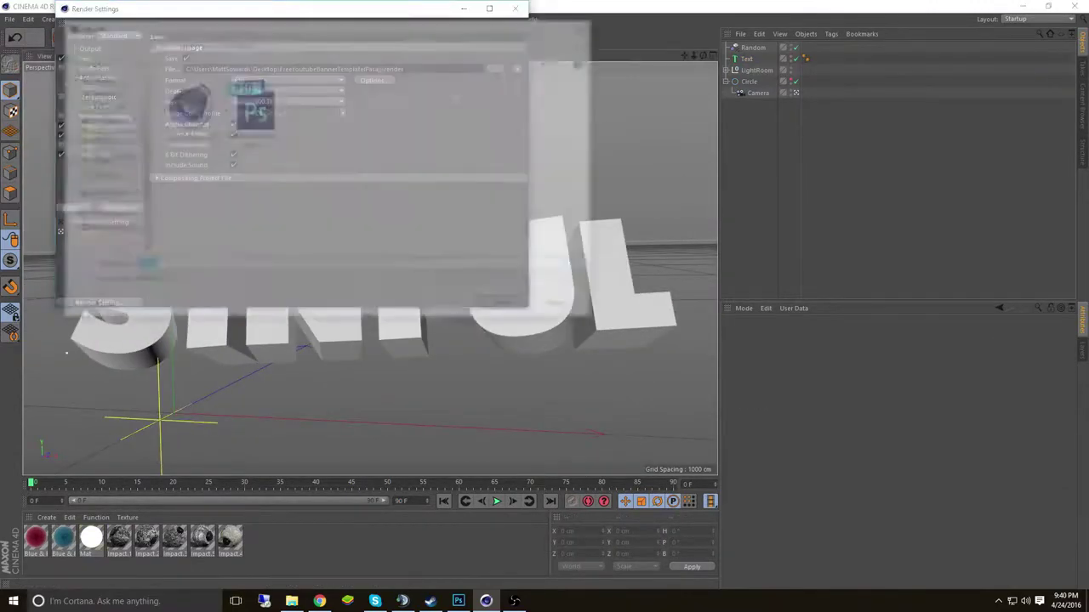
{"action": "type", "text": "3test"}
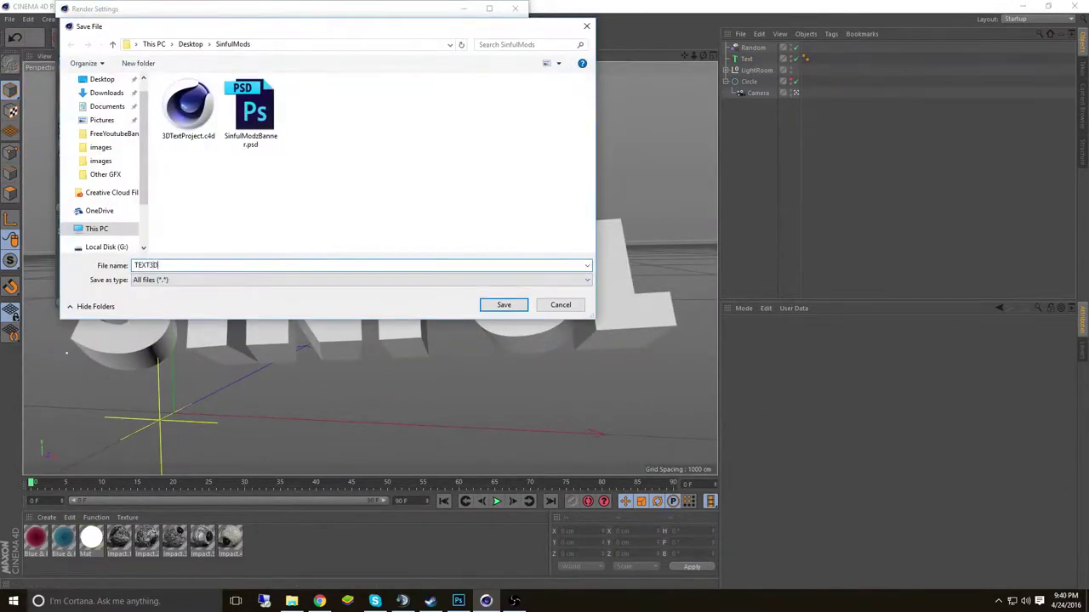
{"action": "key", "text": "Return"}
{"action": "left_click", "coordinate": [515, 9]}
{"action": "left_click", "coordinate": [278, 39]}
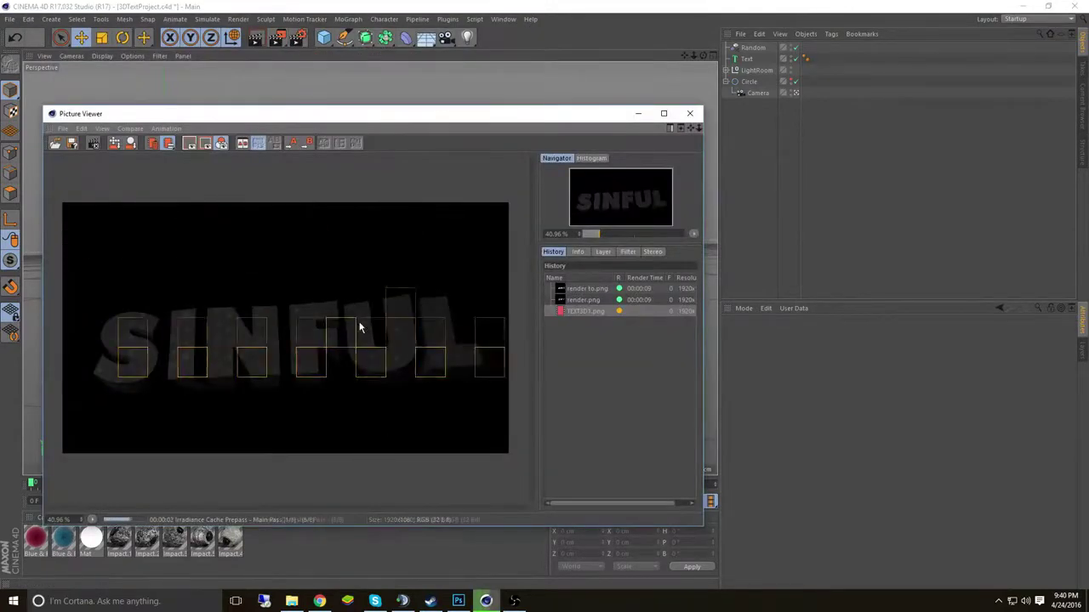
Step: Re-render SINFUL with the output file named TEXT3D2, then close the Picture Viewer
{"action": "left_click", "coordinate": [768, 99]}
{"action": "left_click", "coordinate": [279, 38]}
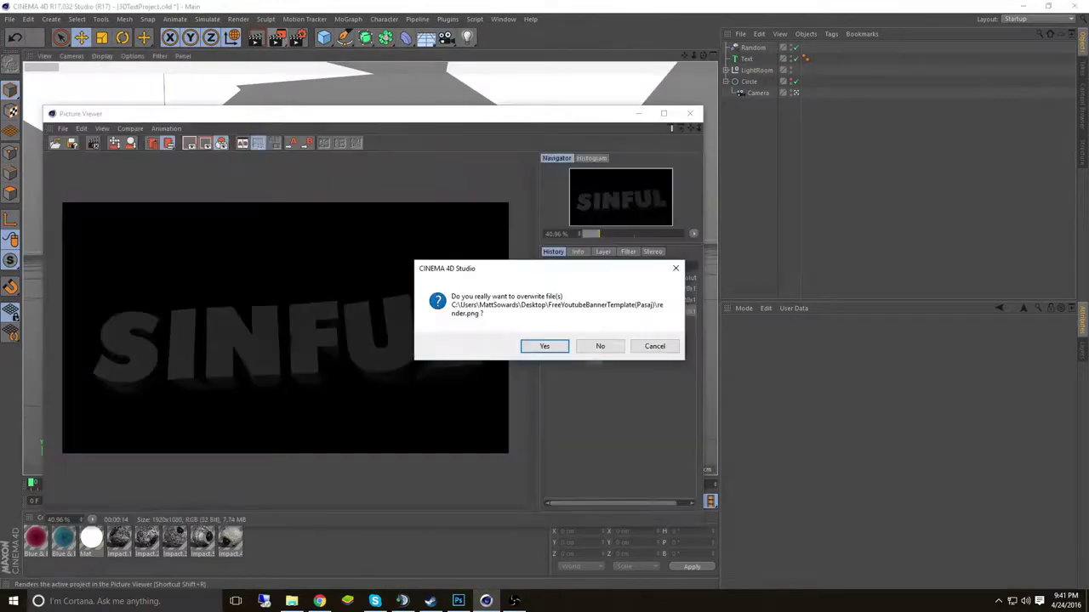
{"action": "key", "text": "Return"}
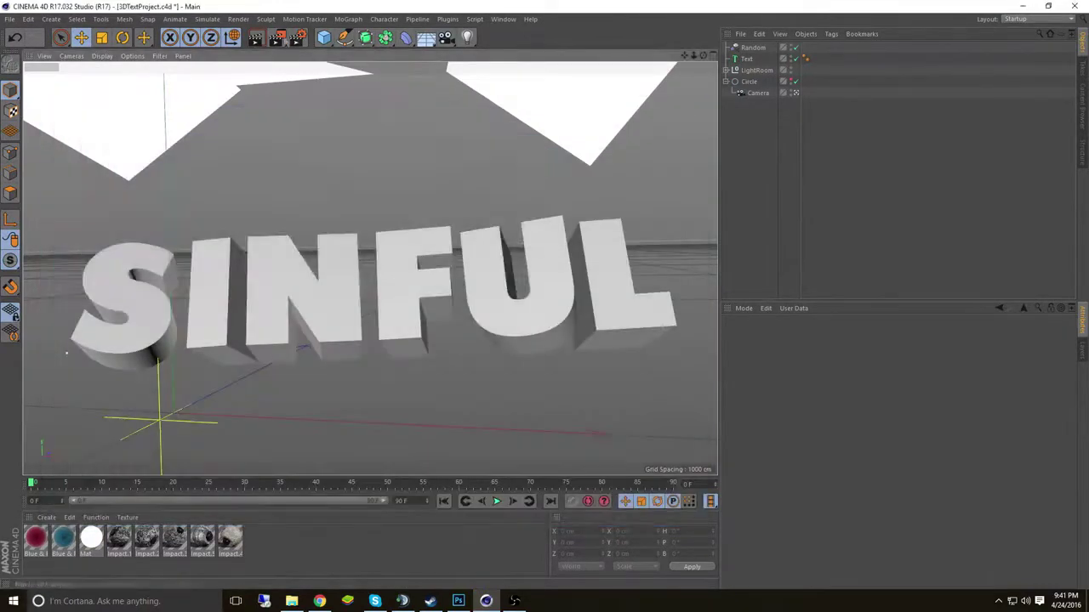
{"action": "type", "text": "TEXT3D2"}
{"action": "key", "text": "Return"}
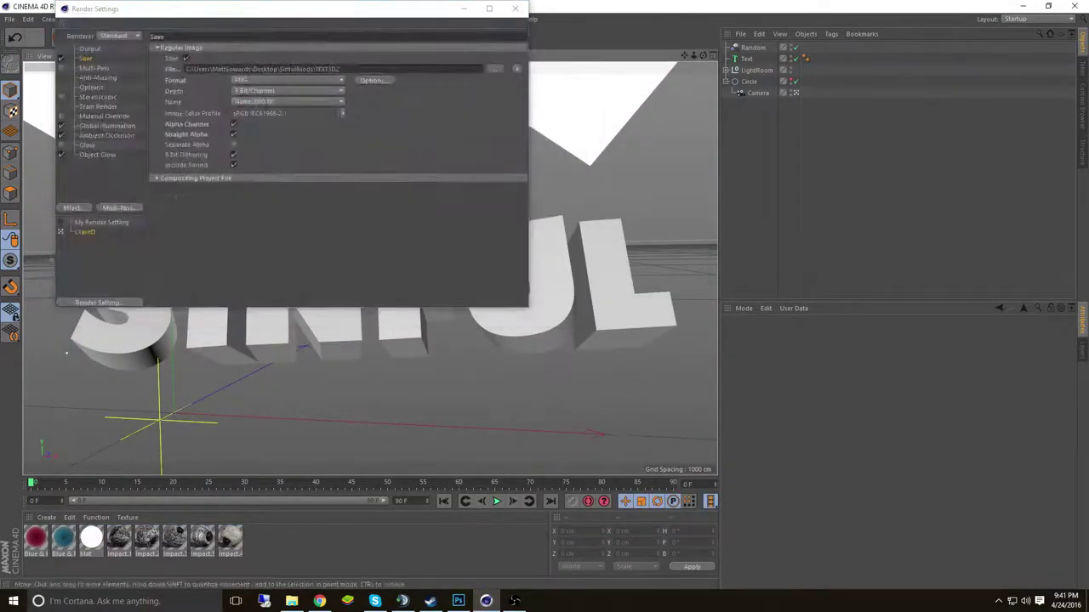
{"action": "key", "text": "shift+r"}
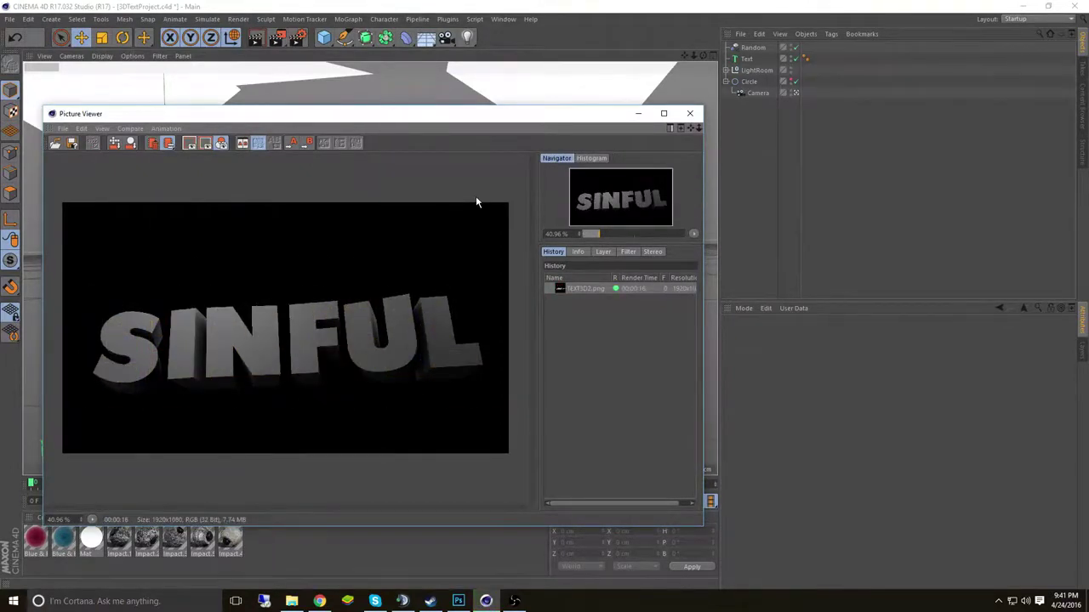
{"action": "left_click", "coordinate": [689, 113]}
Step: Change the 3D text's wording from SINFUL to MODZ
{"action": "left_click", "coordinate": [587, 323]}
{"action": "key", "text": "Delete"}
{"action": "key", "text": "m"}
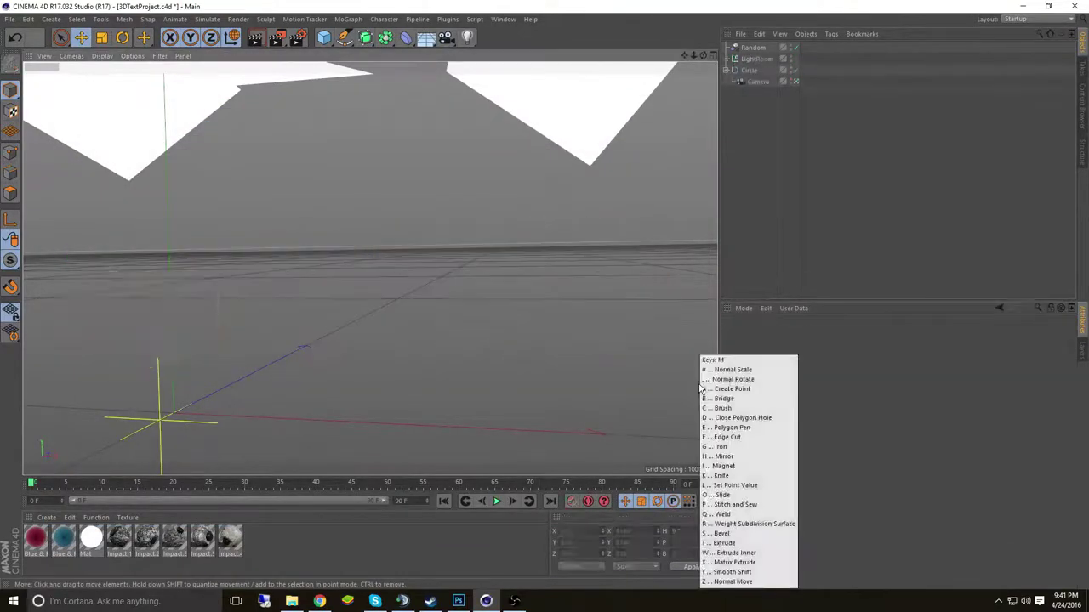
{"action": "key", "text": "ctrl+z"}
{"action": "type", "text": "MODZ"}
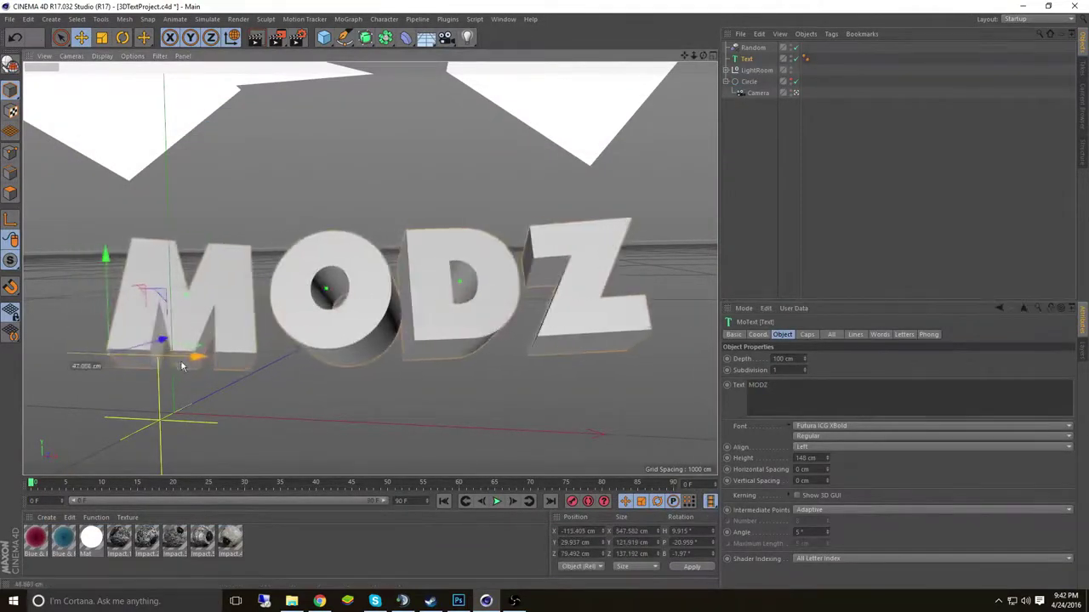
Step: Render the MODZ text as TEXT3D3 and switch to the Photoshop banner document
{"action": "key", "text": "ctrl+b"}
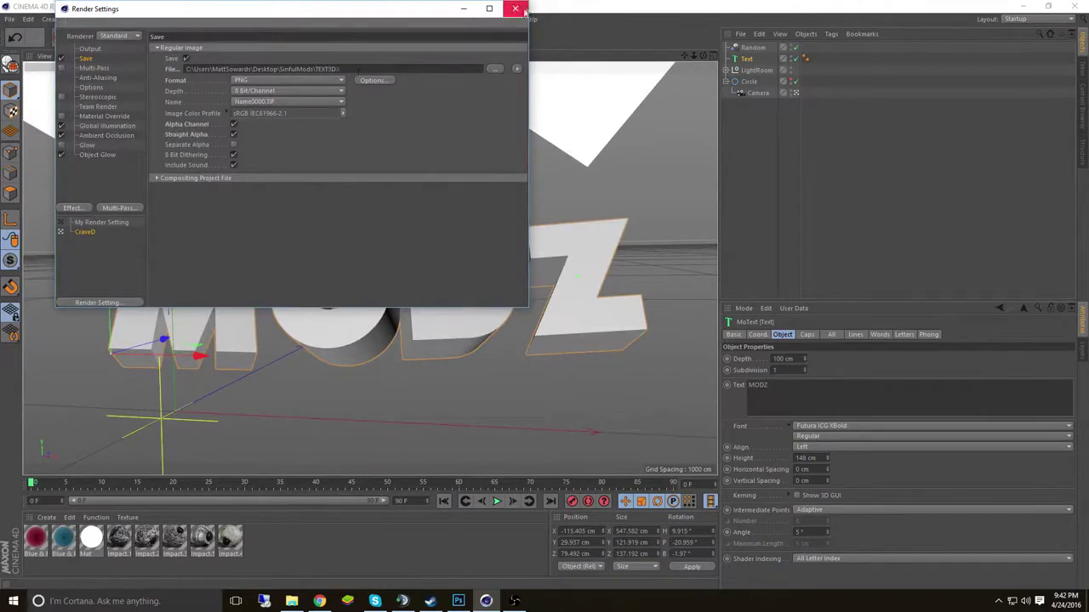
{"action": "left_click", "coordinate": [516, 9]}
{"action": "key", "text": "shift+r"}
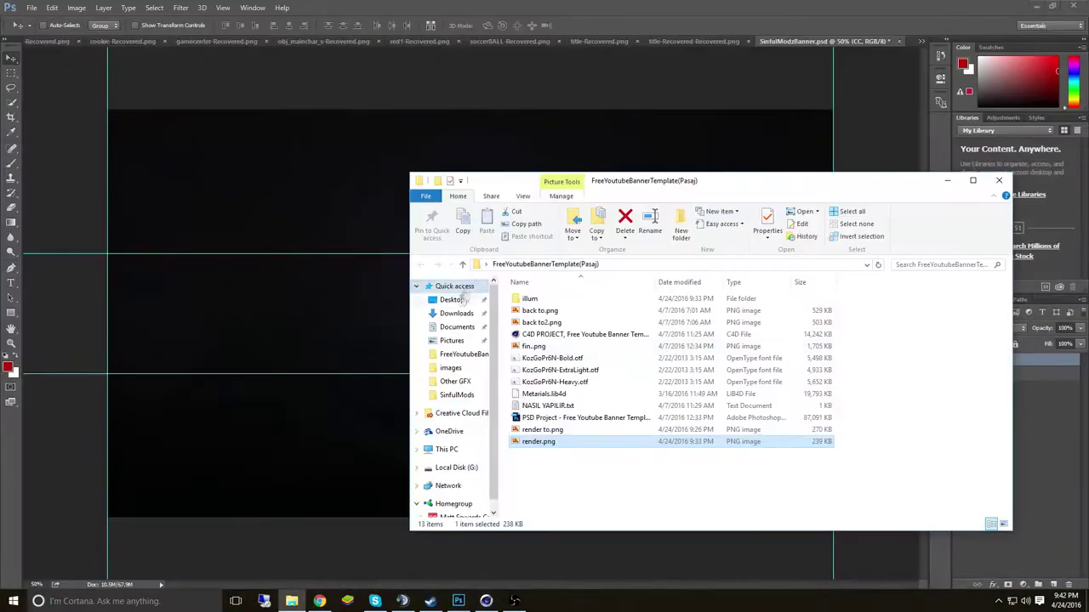
{"action": "left_click", "coordinate": [452, 300]}
{"action": "left_click", "coordinate": [290, 601]}
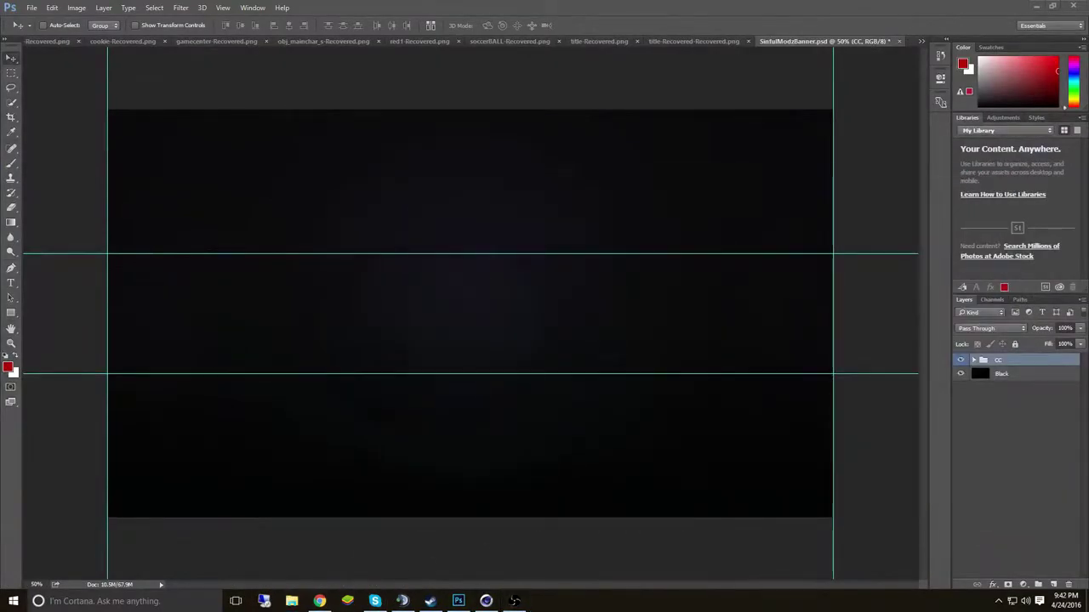
Step: Place the TEXT3D2 SINFUL render onto the banner canvas
{"action": "left_click", "coordinate": [514, 602]}
{"action": "left_click_drag", "start_coordinate": [789, 315], "coordinate": [468, 323]}
{"action": "key", "text": "Return"}
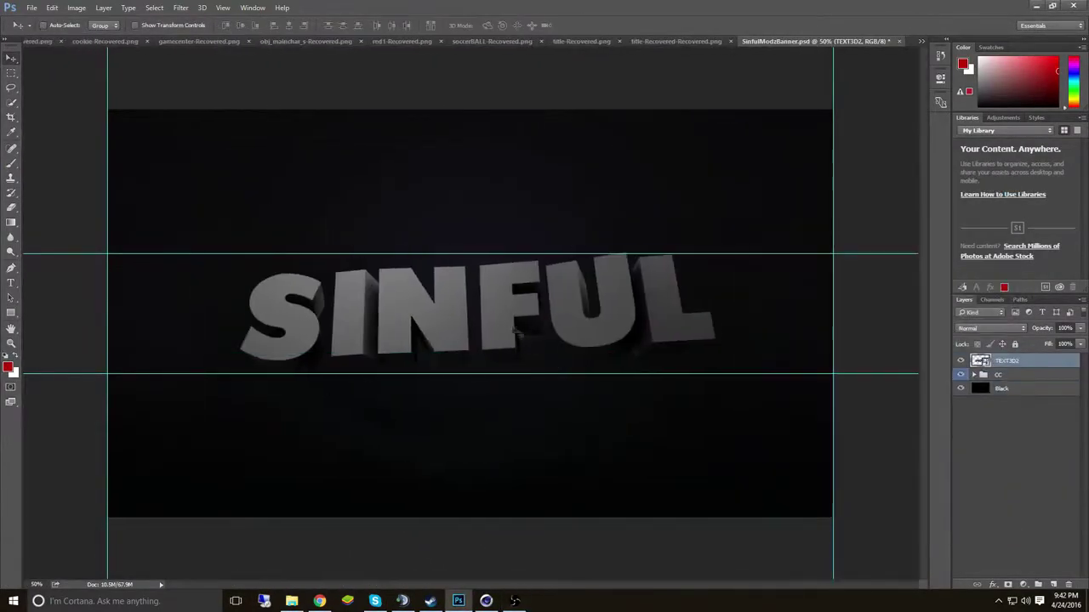
Step: Place the MODZ render, scale it down and tuck it under SINFUL's right end
{"action": "mouse_move", "coordinate": [283, 608]}
{"action": "left_mouse_down"}
{"action": "mouse_move", "coordinate": [468, 312]}
{"action": "mouse_move", "coordinate": [617, 312]}
{"action": "left_mouse_up"}
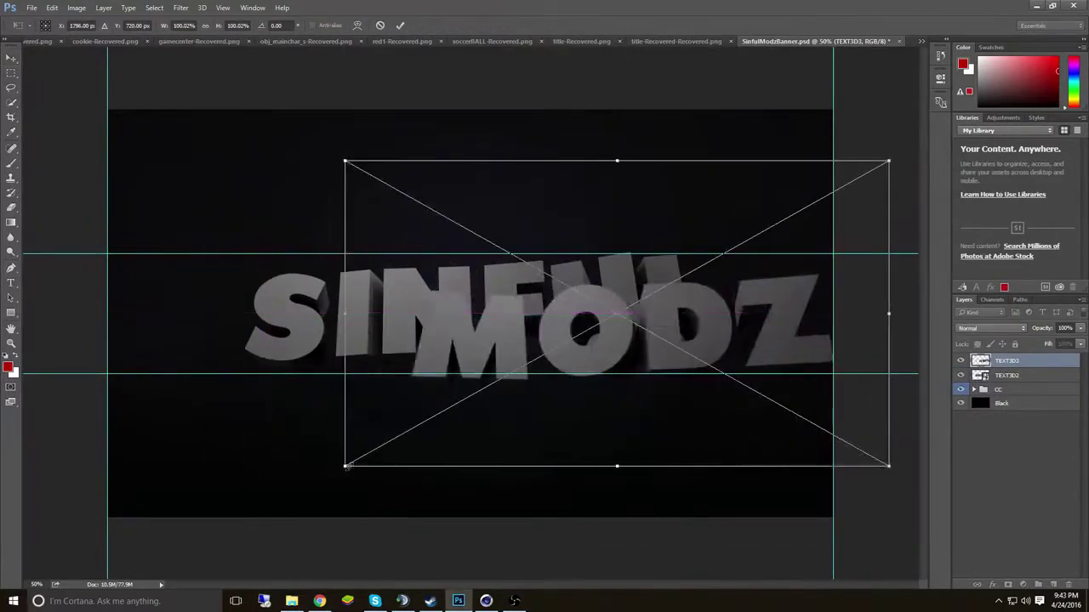
{"action": "left_click_drag", "start_coordinate": [348, 161], "coordinate": [498, 236]}
{"action": "key", "text": "Return"}
{"action": "mouse_move", "coordinate": [663, 350]}
{"action": "left_mouse_down"}
{"action": "mouse_move", "coordinate": [625, 359]}
{"action": "mouse_move", "coordinate": [640, 354]}
{"action": "left_mouse_up"}
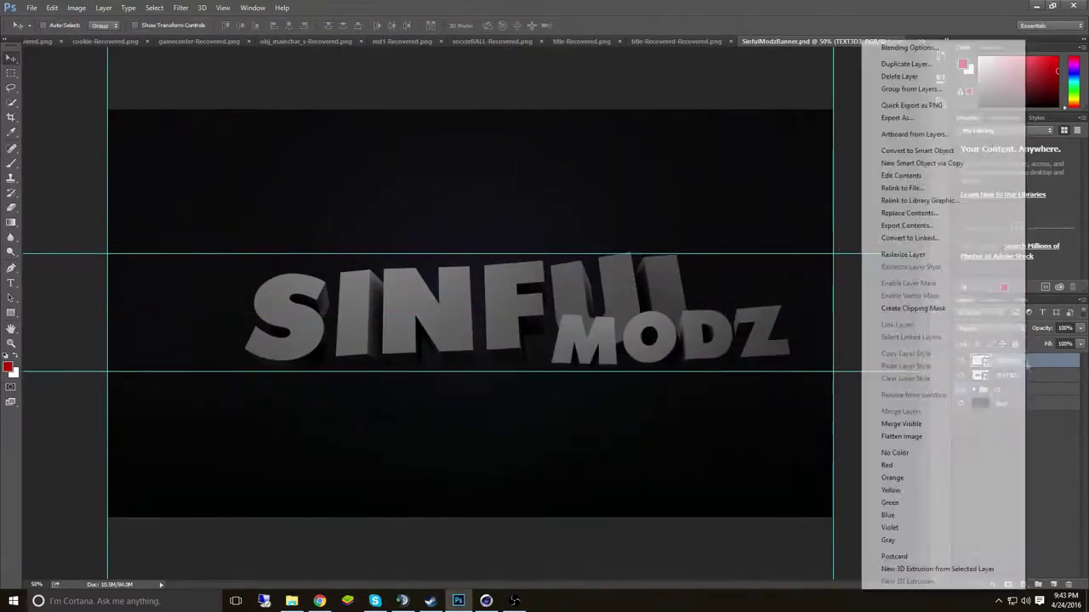
Step: Add a Drop Shadow layer style to the TEXT3D2 layer
{"action": "right_click", "coordinate": [1031, 375]}
{"action": "left_click", "coordinate": [1000, 389]}
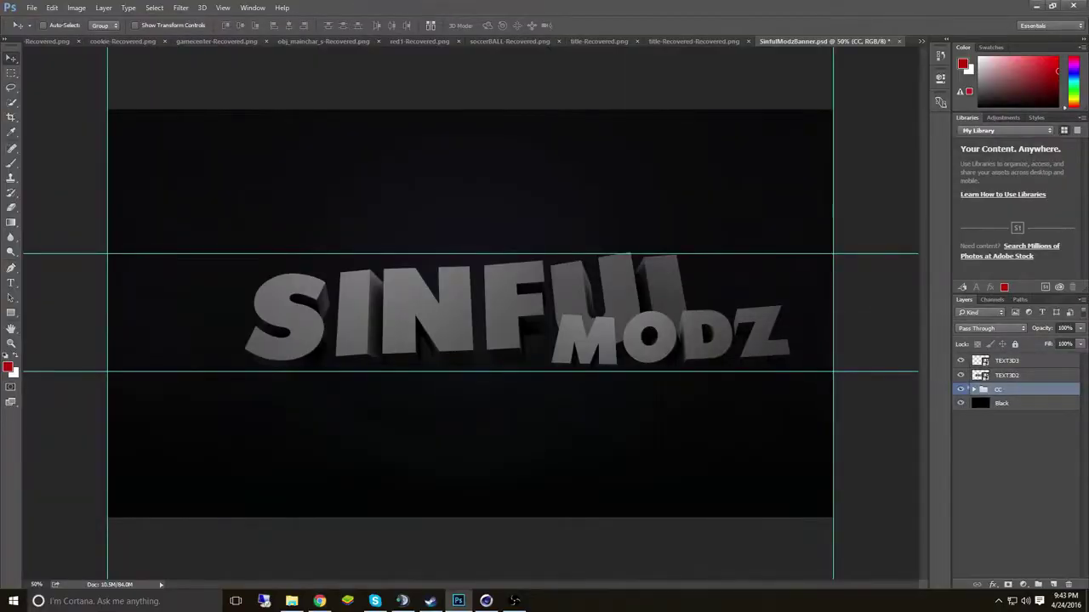
{"action": "right_click", "coordinate": [1008, 379]}
{"action": "left_click", "coordinate": [804, 42]}
{"action": "left_click", "coordinate": [596, 406]}
{"action": "mouse_move", "coordinate": [613, 182]}
{"action": "left_mouse_down"}
{"action": "mouse_move", "coordinate": [681, 391]}
{"action": "mouse_move", "coordinate": [576, 307]}
{"action": "left_mouse_up"}
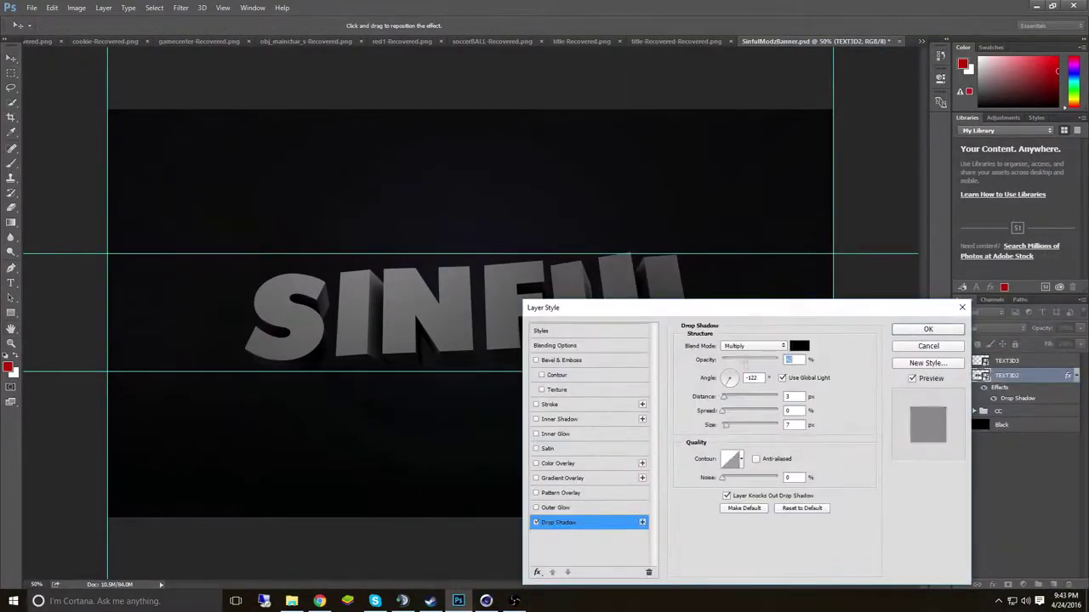
{"action": "left_click", "coordinate": [160, 286]}
{"action": "left_click_drag", "start_coordinate": [384, 189], "coordinate": [777, 192]}
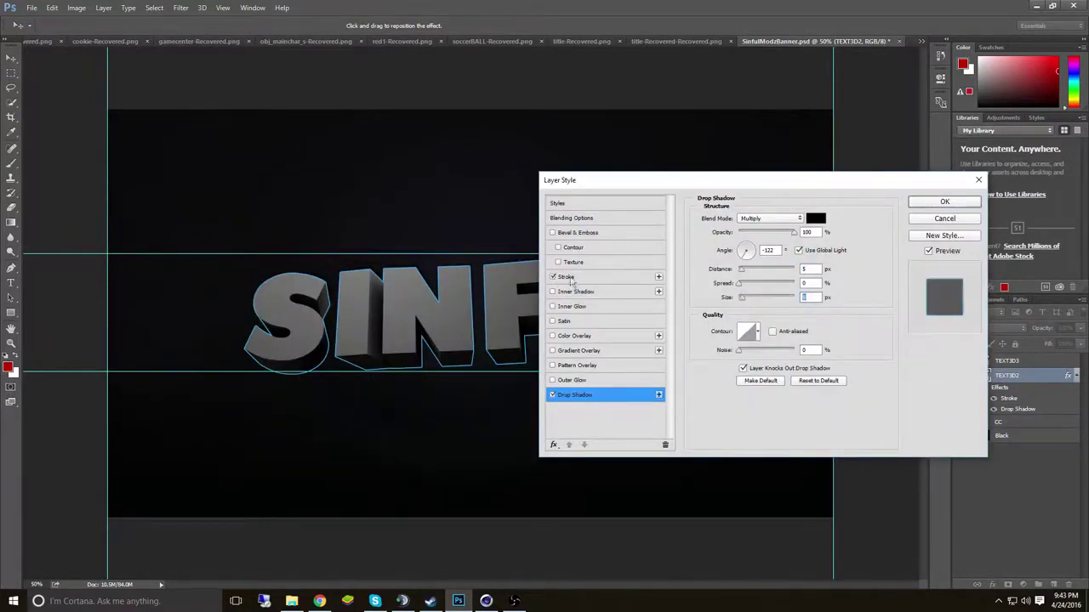
{"action": "left_click", "coordinate": [565, 276]}
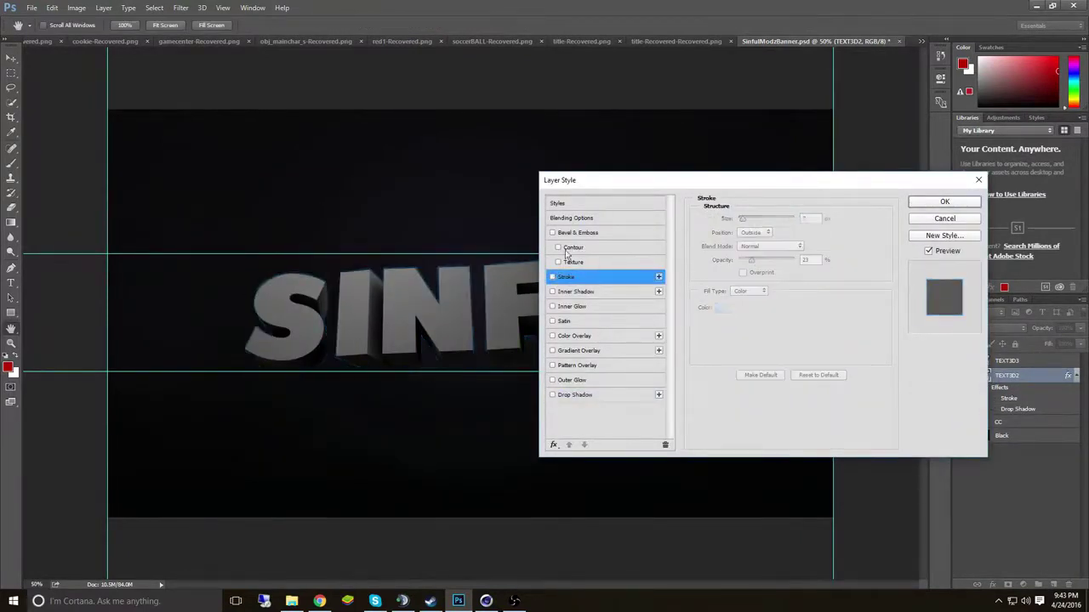
{"action": "left_click", "coordinate": [561, 248]}
{"action": "left_click", "coordinate": [944, 218]}
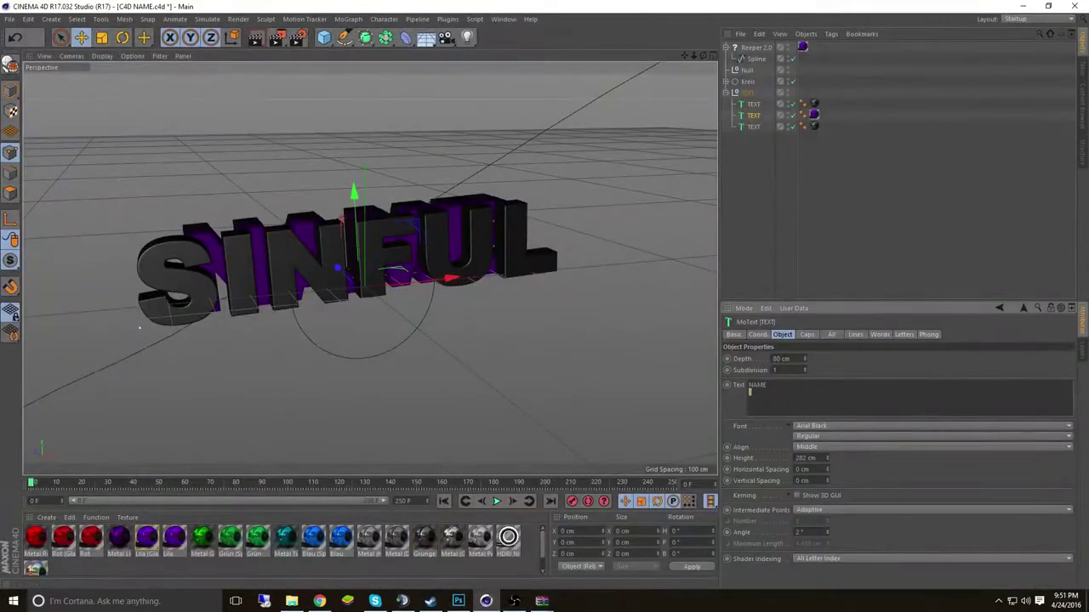
Step: Edit the text wording and shift the Lila Glanz material's hue to green, 124°
{"action": "key", "text": "BackSpace"}
{"action": "type", "text": "NAM"}
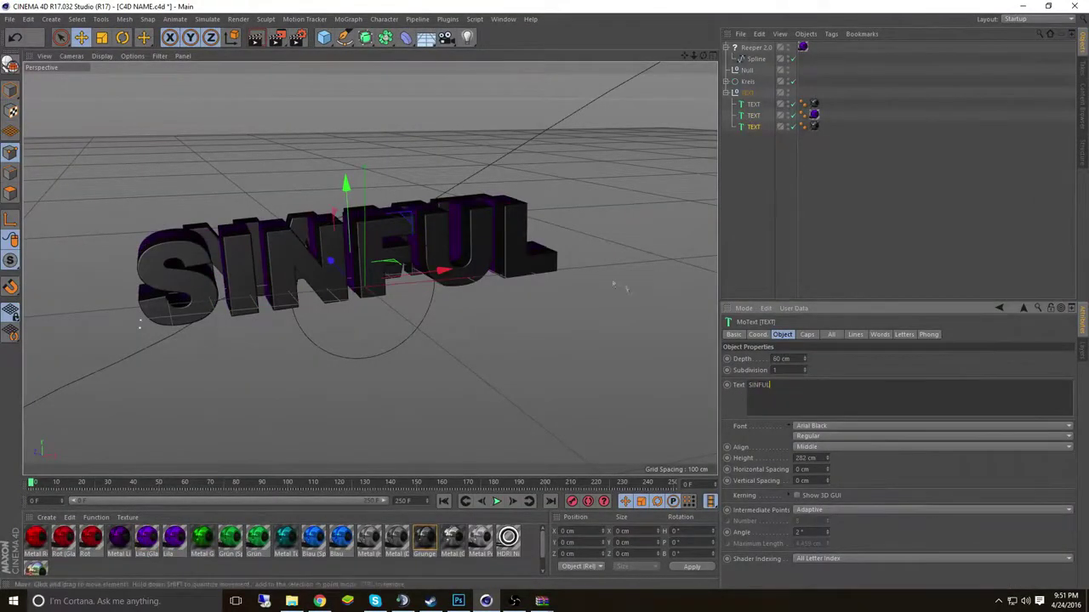
{"action": "left_click", "coordinate": [423, 538]}
{"action": "left_click", "coordinate": [815, 114]}
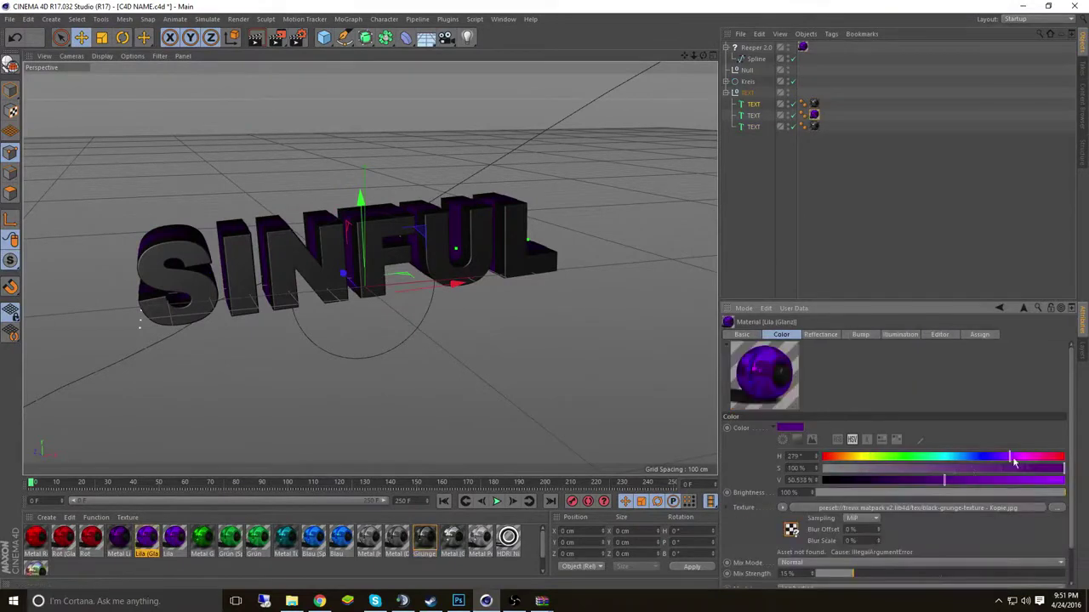
{"action": "left_click_drag", "start_coordinate": [1061, 460], "coordinate": [906, 458]}
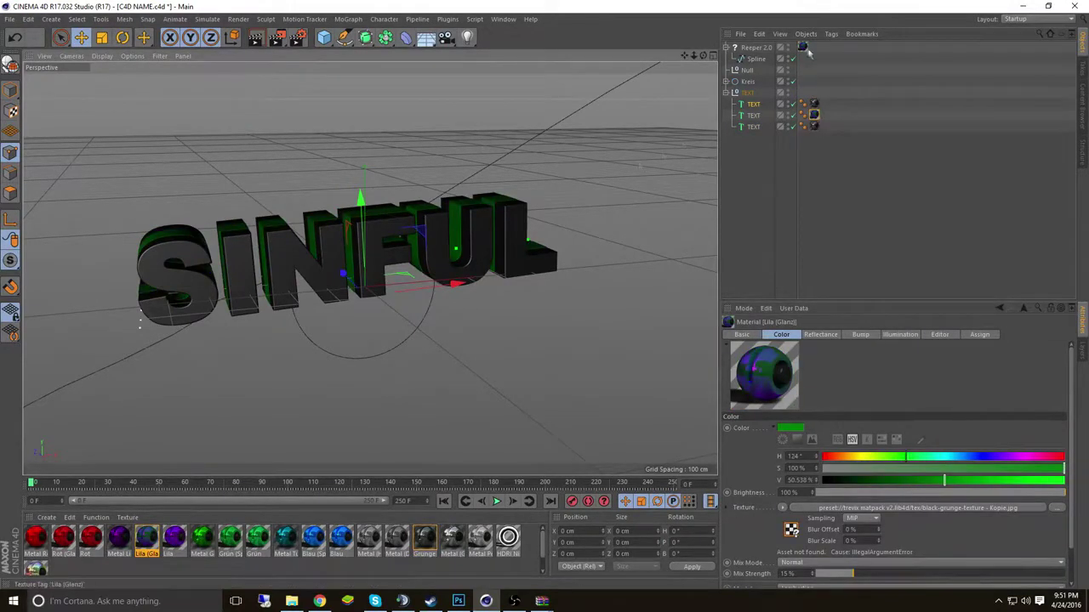
Step: Render the green SINFUL text with the output file named 3D
{"action": "left_click", "coordinate": [753, 126]}
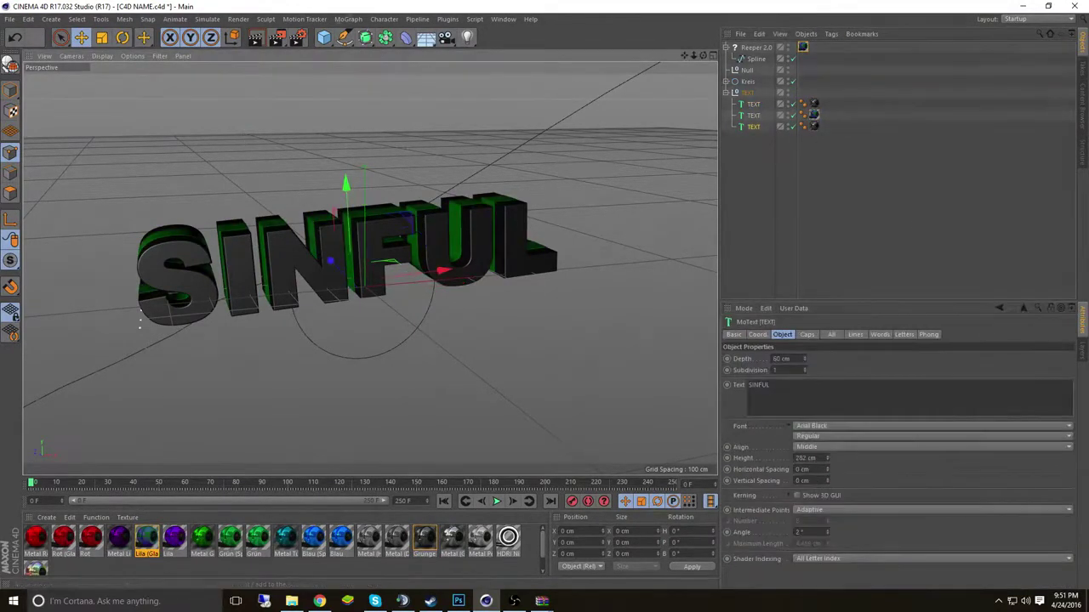
{"action": "left_click", "coordinate": [297, 37]}
{"action": "left_click", "coordinate": [399, 80]}
{"action": "type", "text": "3D"}
{"action": "key", "text": "Return"}
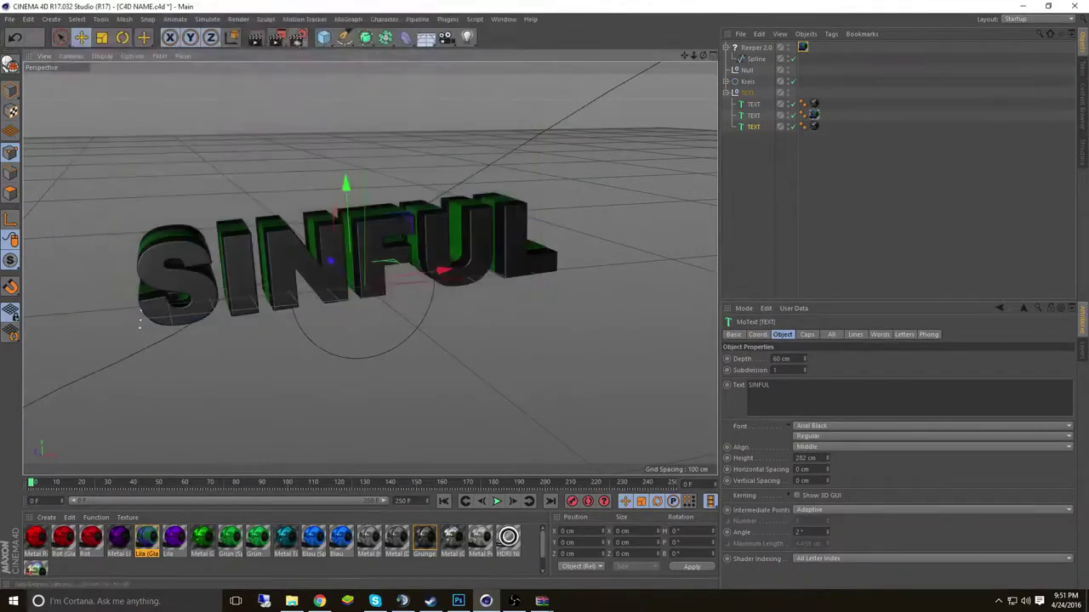
{"action": "key", "text": "shift+r"}
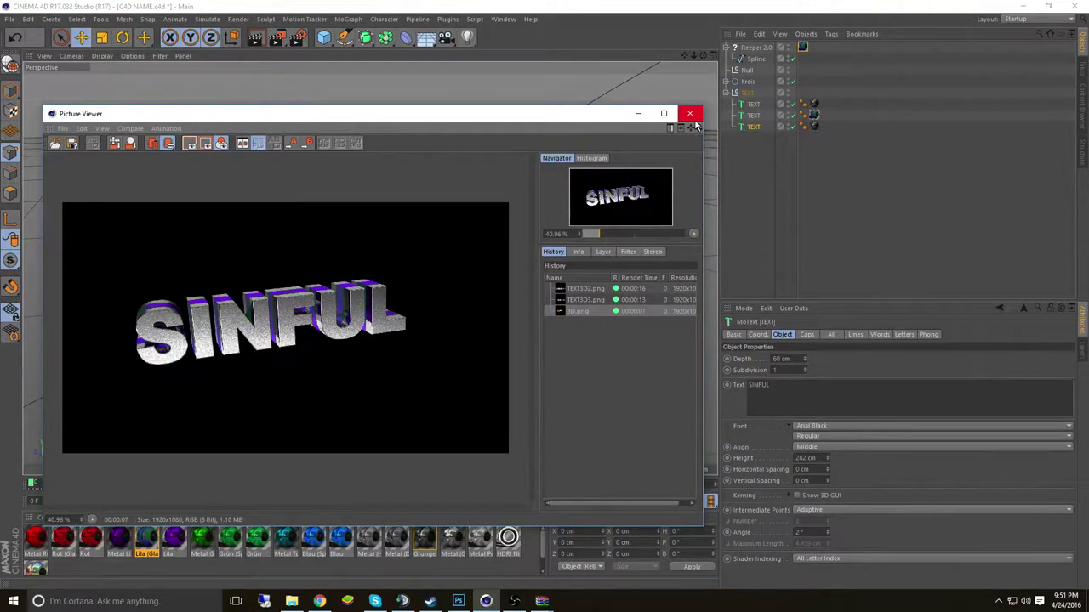
{"action": "left_click", "coordinate": [690, 114]}
{"action": "left_click", "coordinate": [748, 390]}
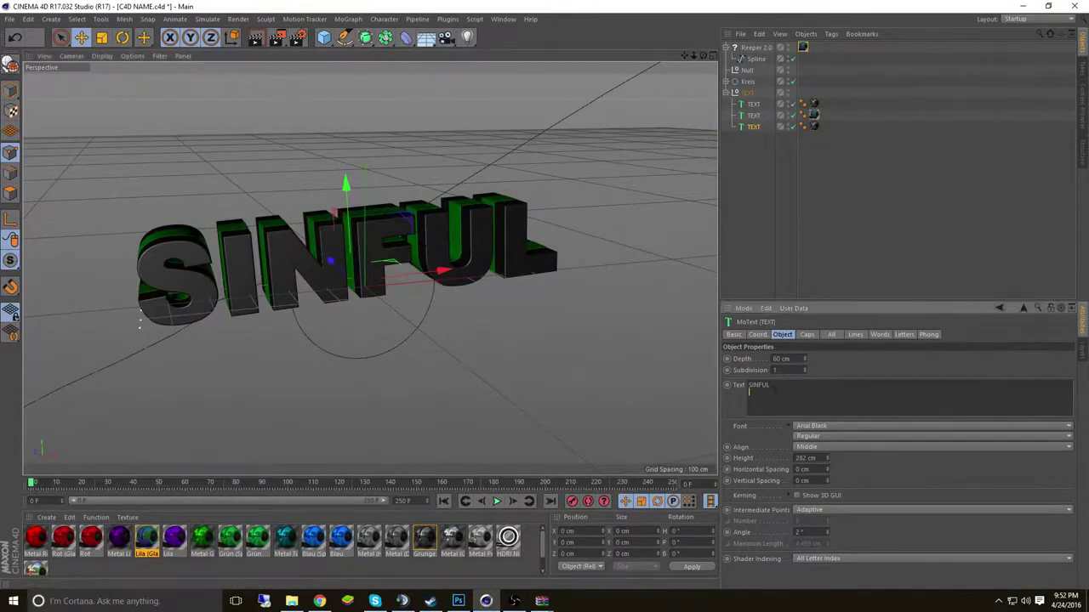
{"action": "type", "text": "MODS"}
Step: Render the MODZ text object as 3D2.png and return to the Photoshop banner
{"action": "left_click", "coordinate": [749, 116]}
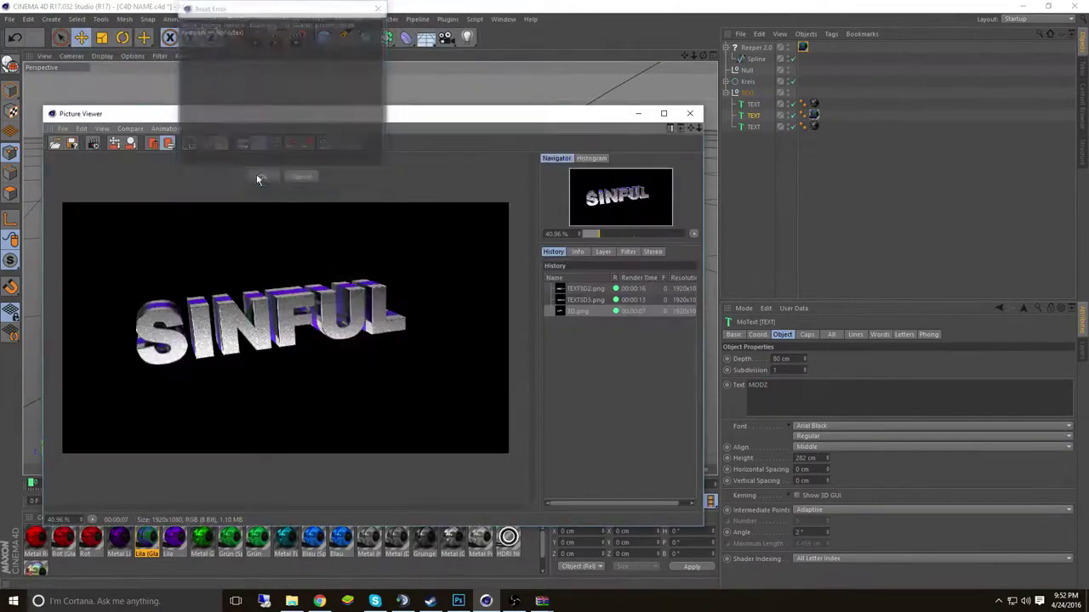
{"action": "left_click", "coordinate": [258, 178]}
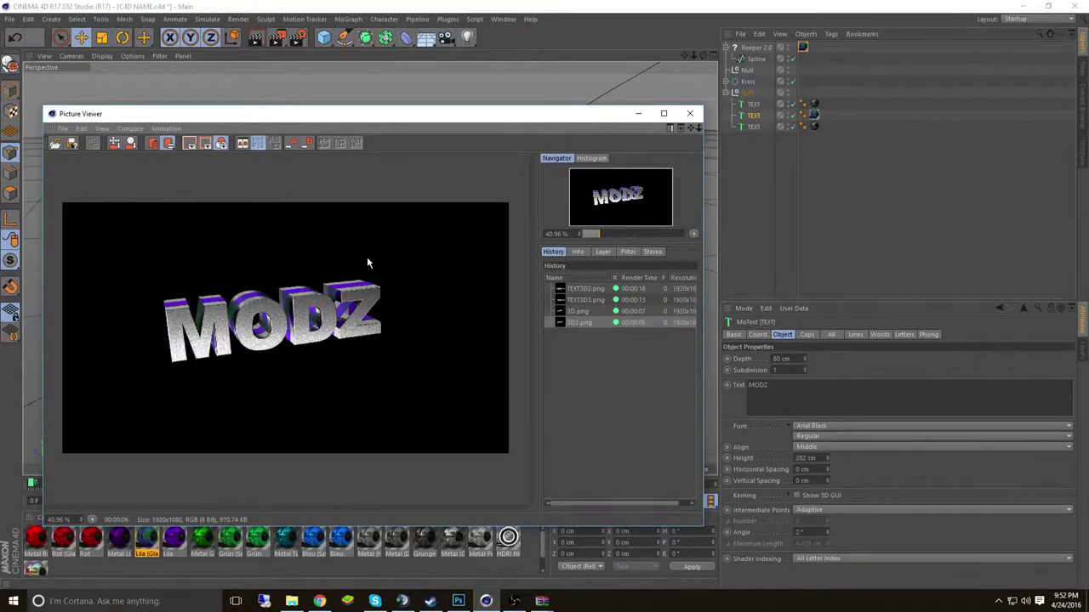
{"action": "left_click", "coordinate": [689, 114]}
{"action": "left_click", "coordinate": [458, 601]}
{"action": "left_click", "coordinate": [292, 601]}
Step: Place the 3D.png SINFUL render into the banner as a new layer
{"action": "left_click", "coordinate": [974, 360]}
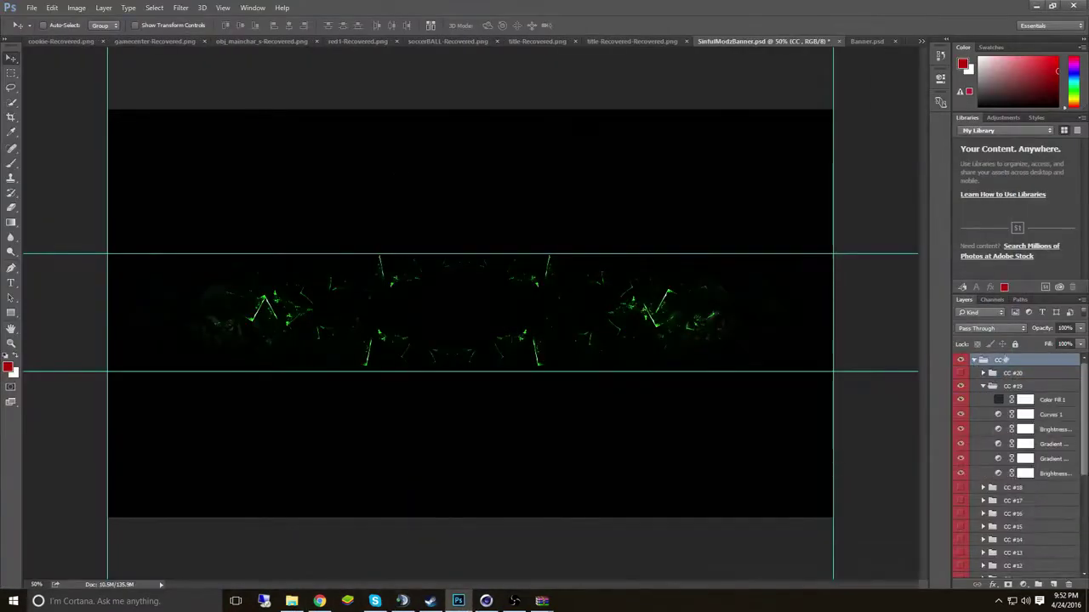
{"action": "left_click", "coordinate": [292, 601]}
{"action": "left_click_drag", "start_coordinate": [590, 383], "coordinate": [467, 306]}
{"action": "key", "text": "Return"}
Step: Bring the MODZ render into the banner, flipping it horizontally and back
{"action": "left_click", "coordinate": [292, 601]}
{"action": "left_click_drag", "start_coordinate": [790, 303], "coordinate": [528, 332]}
{"action": "right_click", "coordinate": [638, 358]}
{"action": "left_click", "coordinate": [679, 513]}
{"action": "right_click", "coordinate": [696, 369]}
{"action": "left_click", "coordinate": [736, 524]}
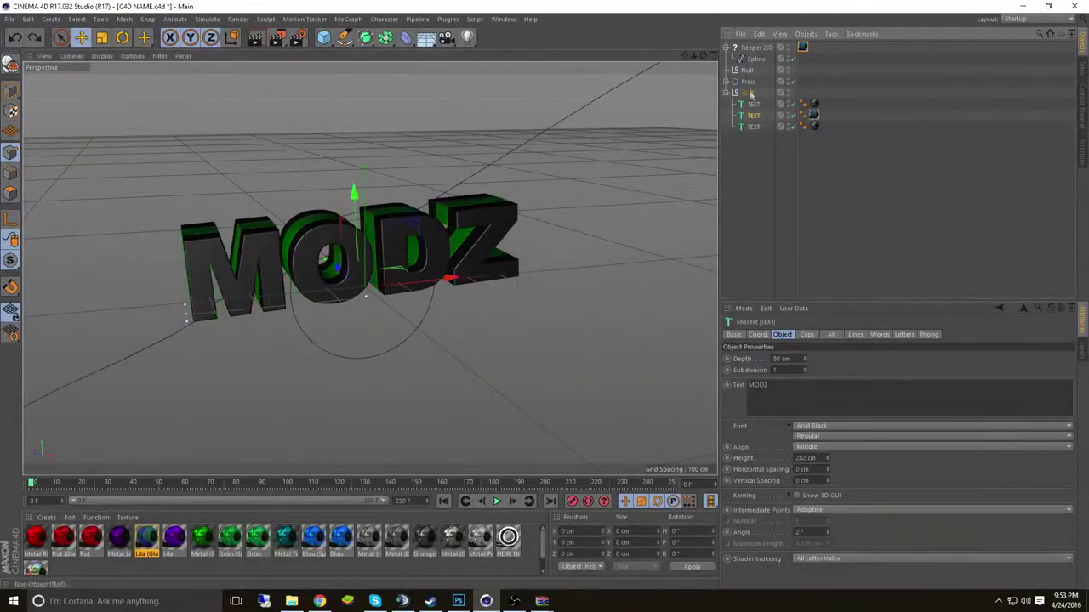
Step: In Cinema 4D, rotate the MODZ text to face front and re-render it as 3D3.png
{"action": "key", "text": "ctrl+z"}
{"action": "key", "text": "r"}
{"action": "left_click_drag", "start_coordinate": [400, 294], "coordinate": [442, 293]}
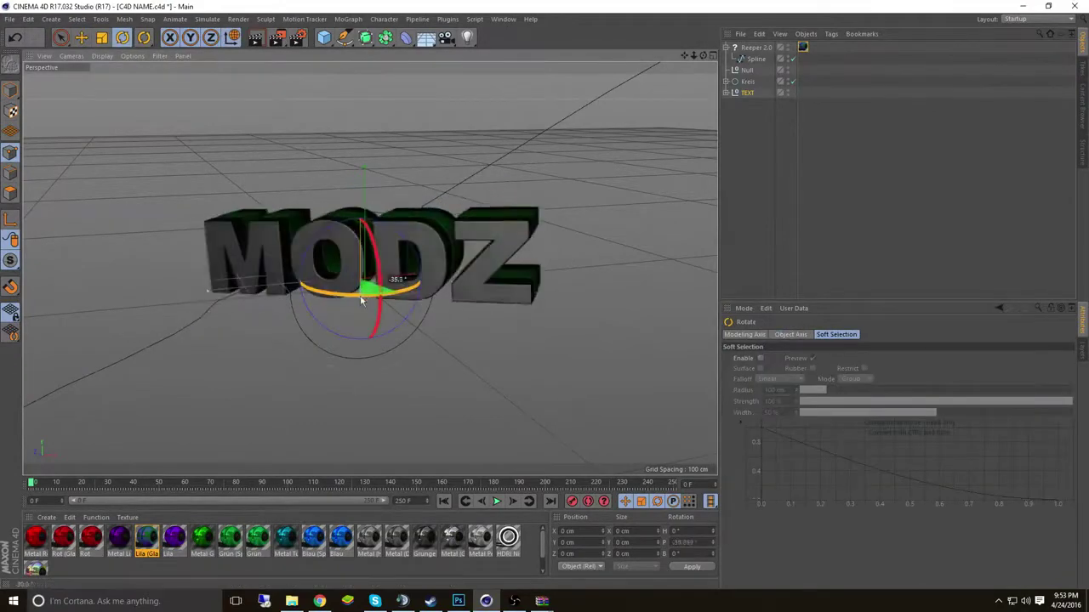
{"action": "key", "text": "ctrl+b"}
{"action": "key", "text": "Escape"}
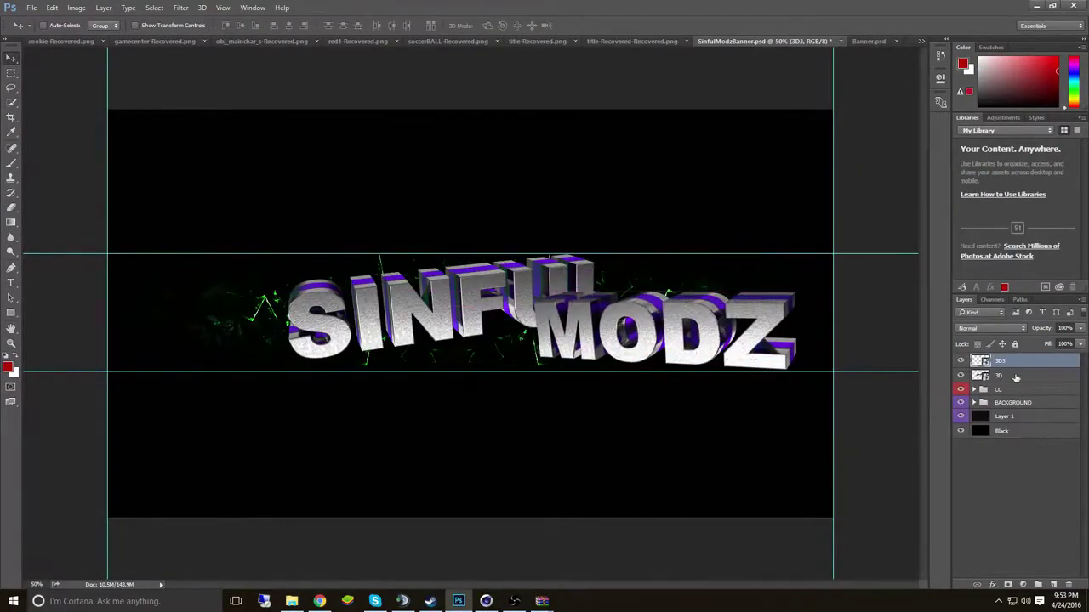
Step: Scale the SINFUL 3D layer up and shift it left beside MODZ
{"action": "left_click", "coordinate": [1015, 378]}
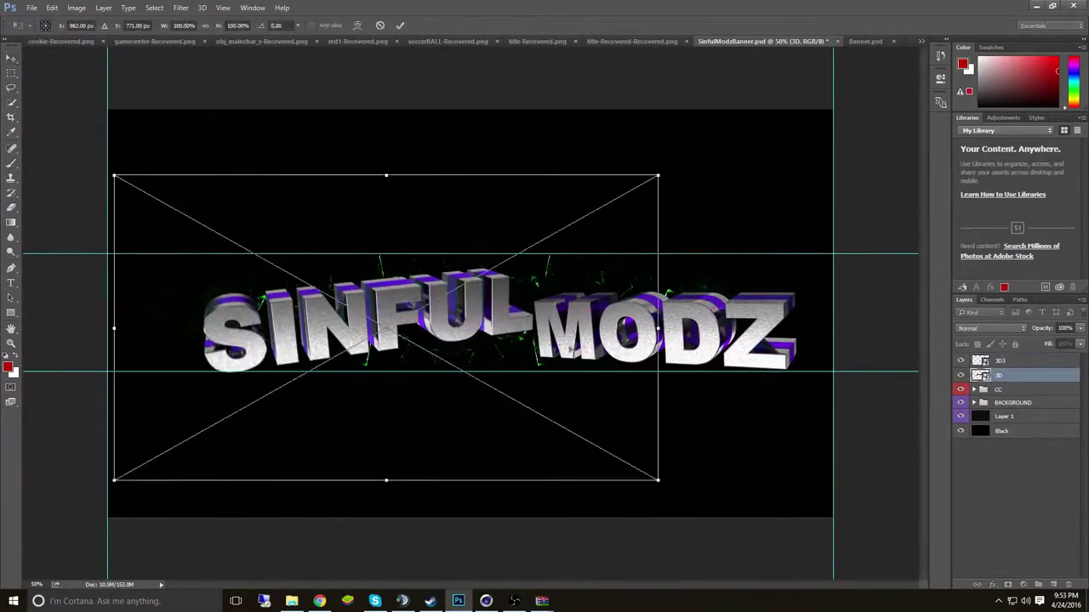
{"action": "left_click_drag", "start_coordinate": [476, 323], "coordinate": [420, 319]}
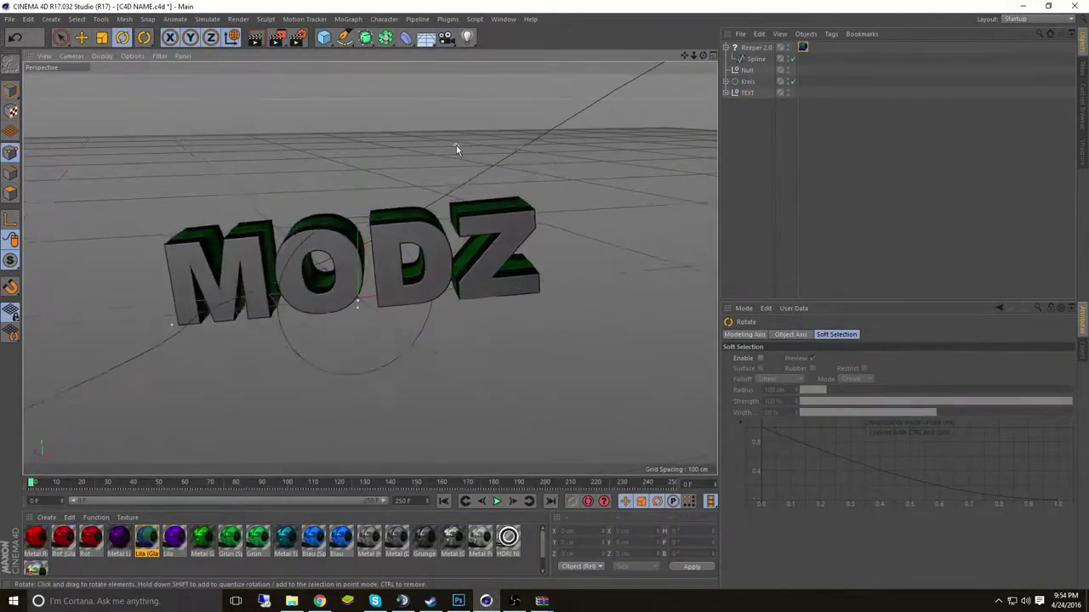
Step: Rotate the TEXT group so MODZ faces the camera and nudge it right
{"action": "left_click", "coordinate": [411, 400]}
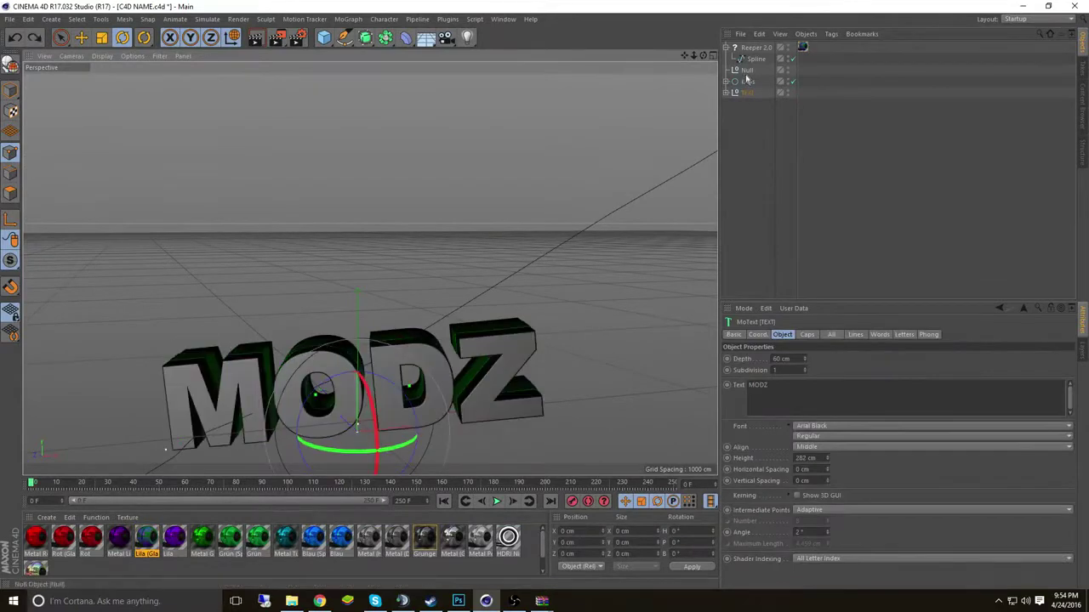
{"action": "left_click_drag", "start_coordinate": [366, 393], "coordinate": [352, 283]}
{"action": "key", "text": "e"}
{"action": "key", "text": "r"}
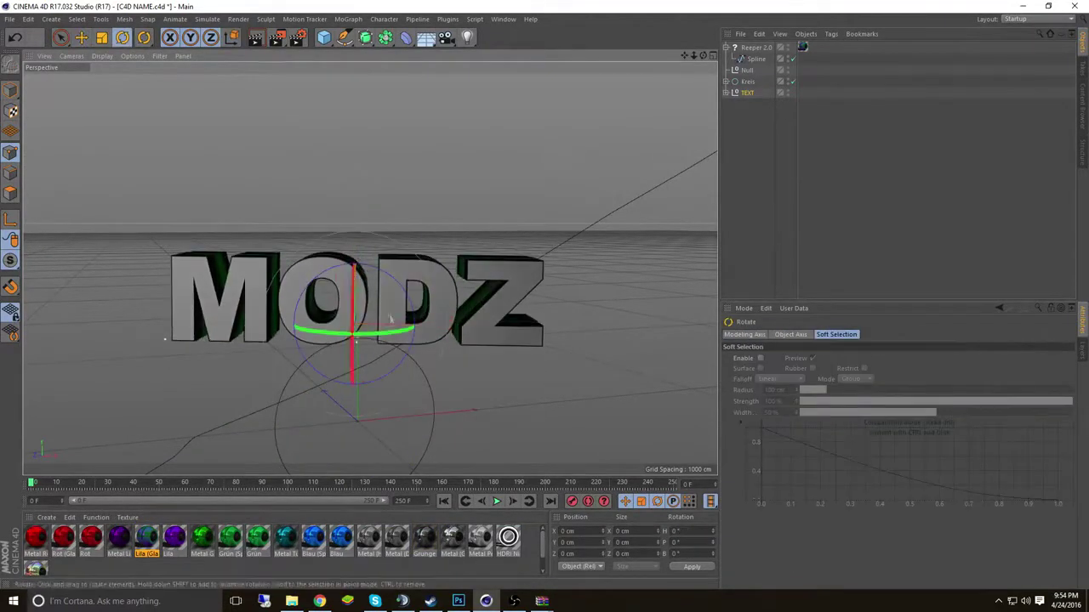
{"action": "key", "text": "e"}
{"action": "left_click_drag", "start_coordinate": [450, 324], "coordinate": [472, 323]}
{"action": "key", "text": "r"}
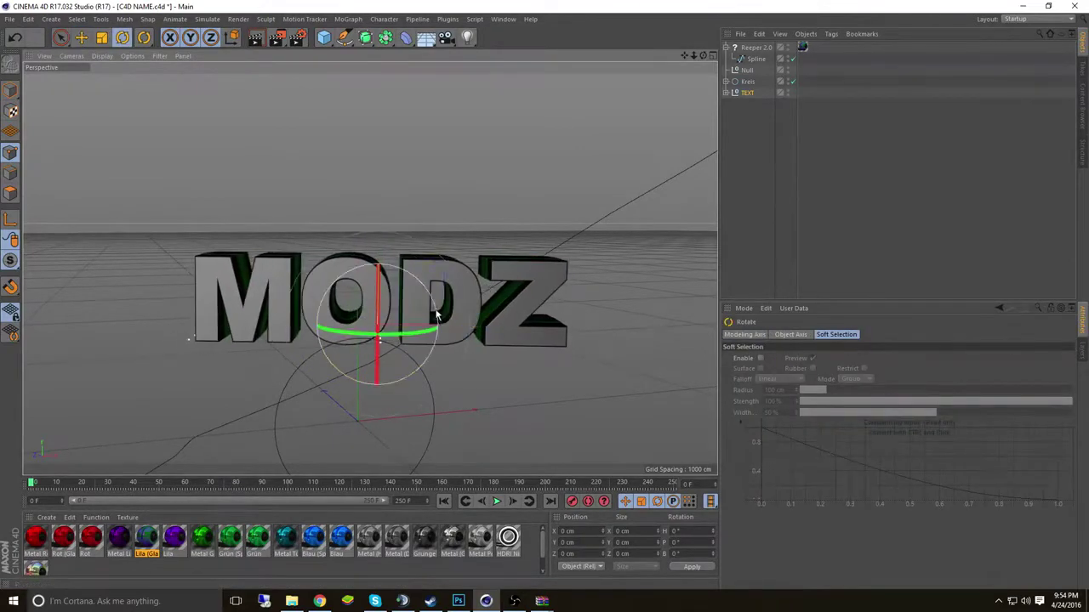
Step: Render the repositioned MODZ text as 3D4.png
{"action": "left_click", "coordinate": [297, 36]}
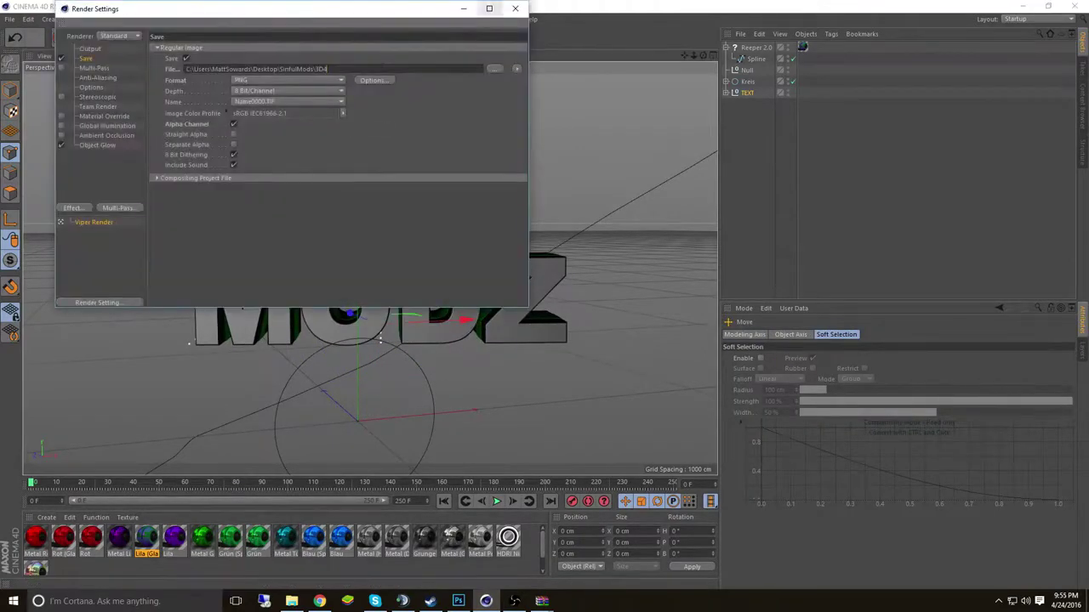
{"action": "key", "text": "shift+r"}
{"action": "left_click", "coordinate": [352, 224]}
Step: Scale the placed 3D4 MODZ layer down in the banner
{"action": "left_click", "coordinate": [291, 600]}
{"action": "left_click", "coordinate": [458, 600]}
{"action": "key", "text": "ctrl+t"}
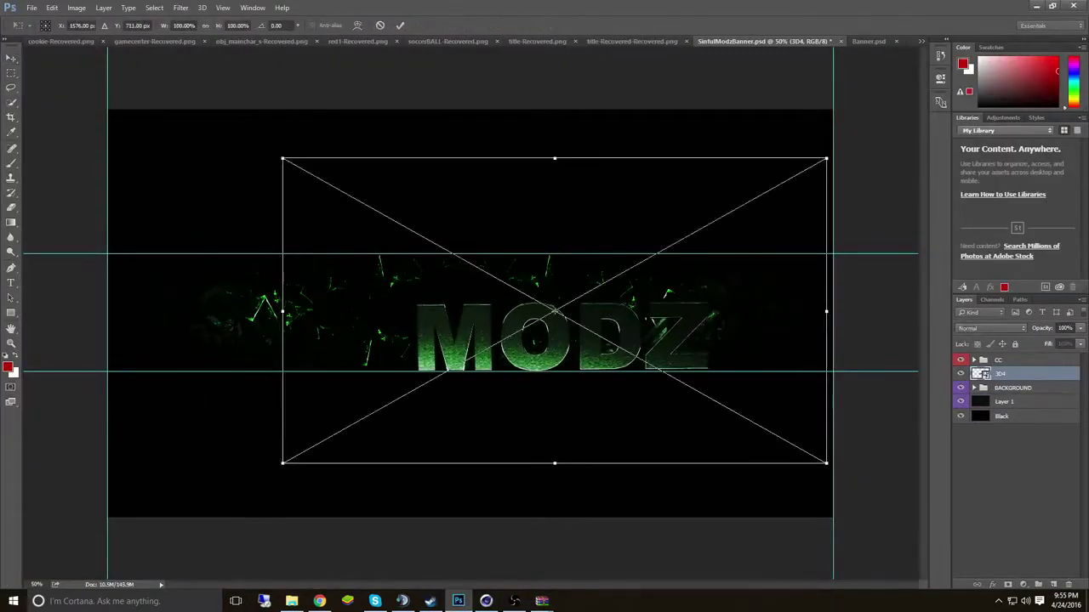
{"action": "left_click_drag", "start_coordinate": [284, 156], "coordinate": [400, 229]}
{"action": "key", "text": "Return"}
{"action": "left_click", "coordinate": [486, 601]}
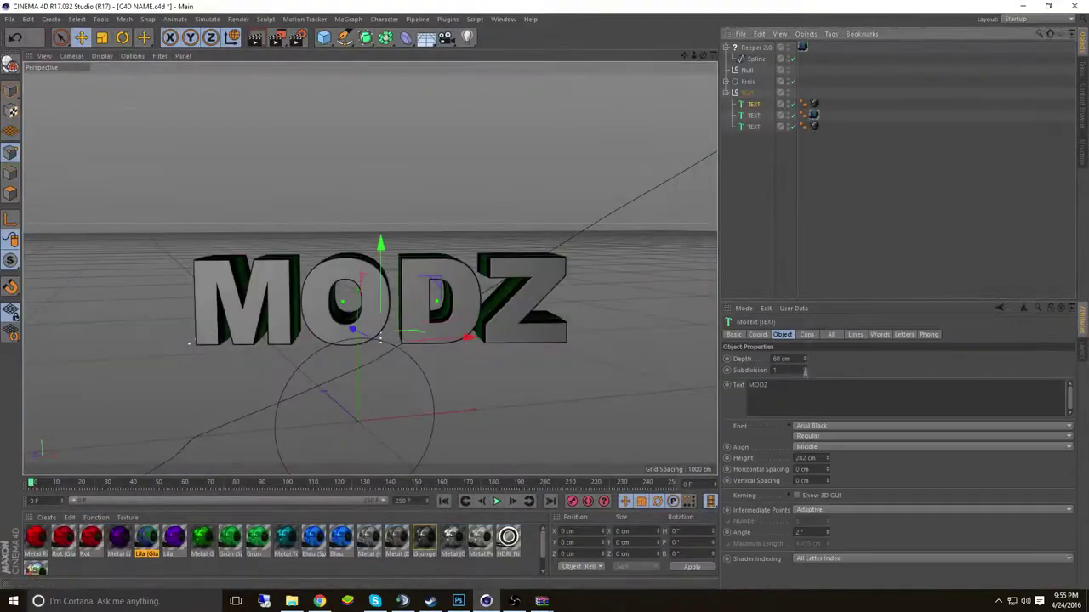
Step: Change the text back to SINFUL, tilt it forward and render it as 3D5.png
{"action": "type", "text": "SINFUL"}
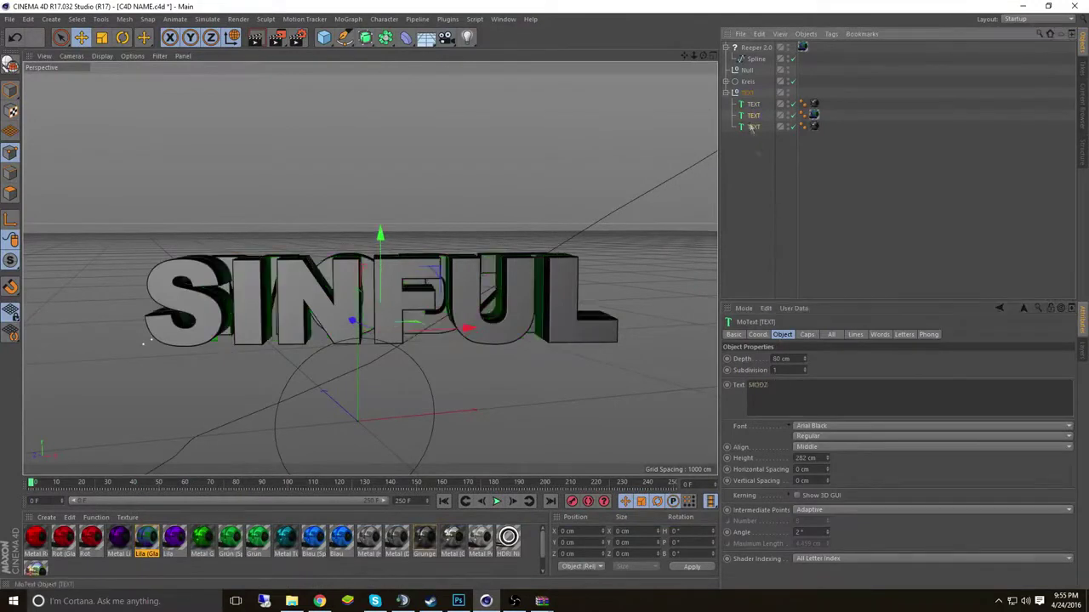
{"action": "type", "text": "e"}
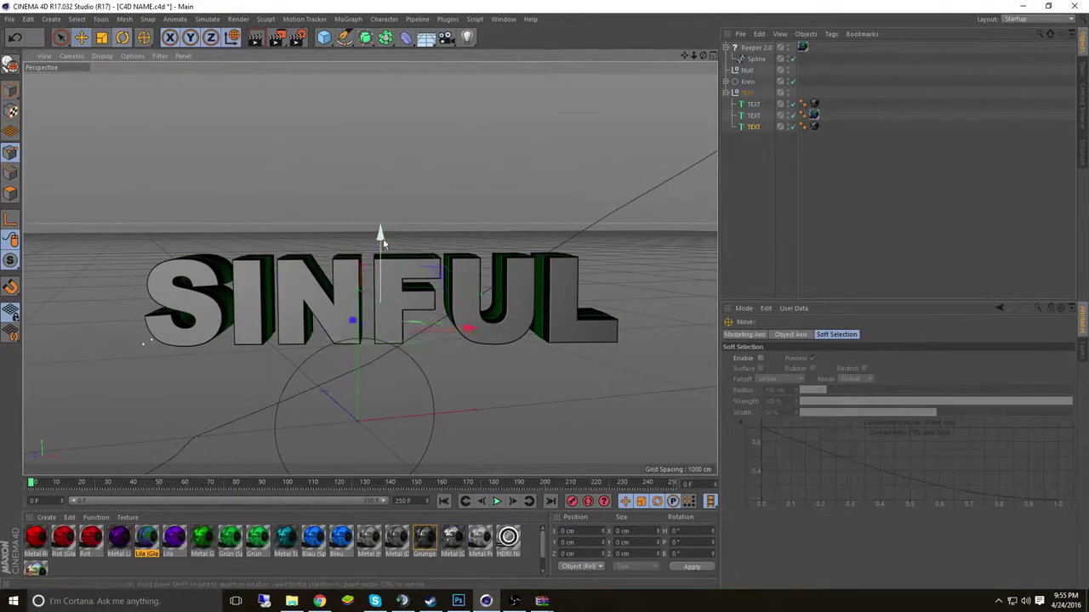
{"action": "left_click_drag", "start_coordinate": [379, 276], "coordinate": [377, 285]}
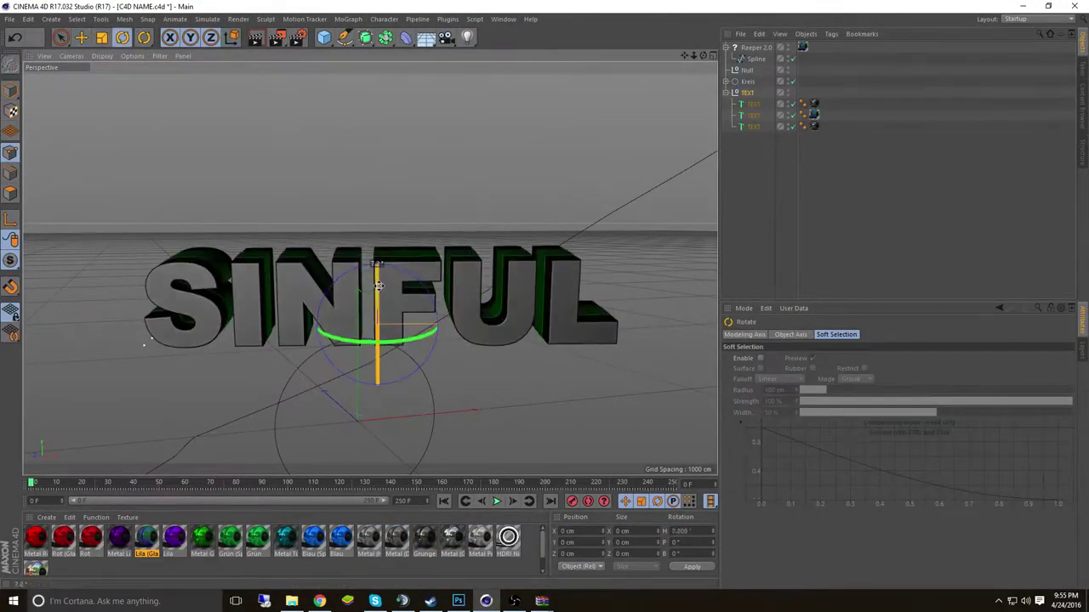
{"action": "left_click", "coordinate": [297, 37]}
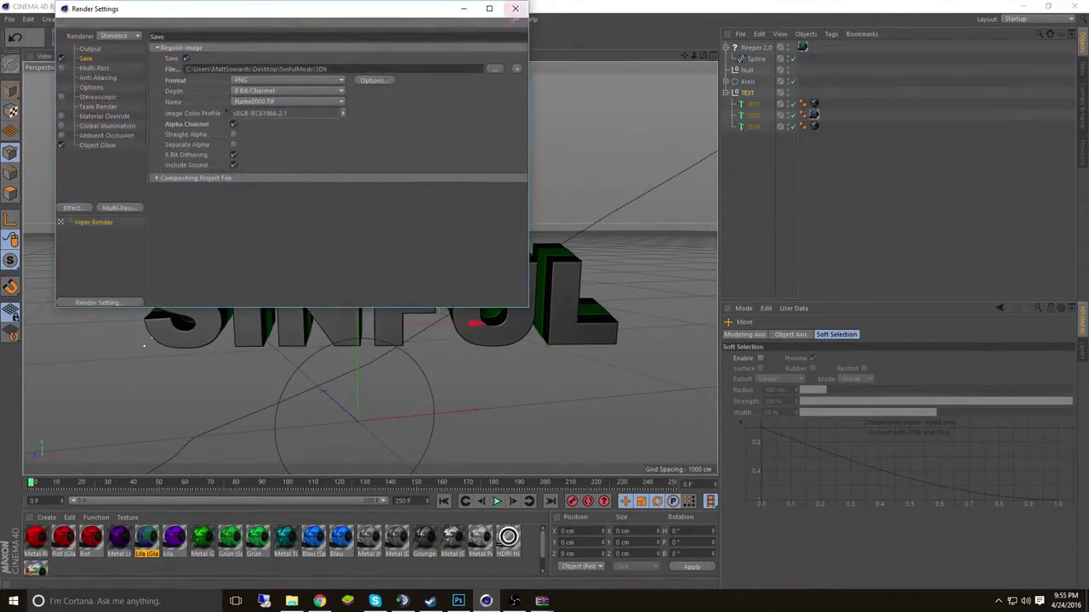
{"action": "key", "text": "shift+r"}
{"action": "left_click", "coordinate": [352, 202]}
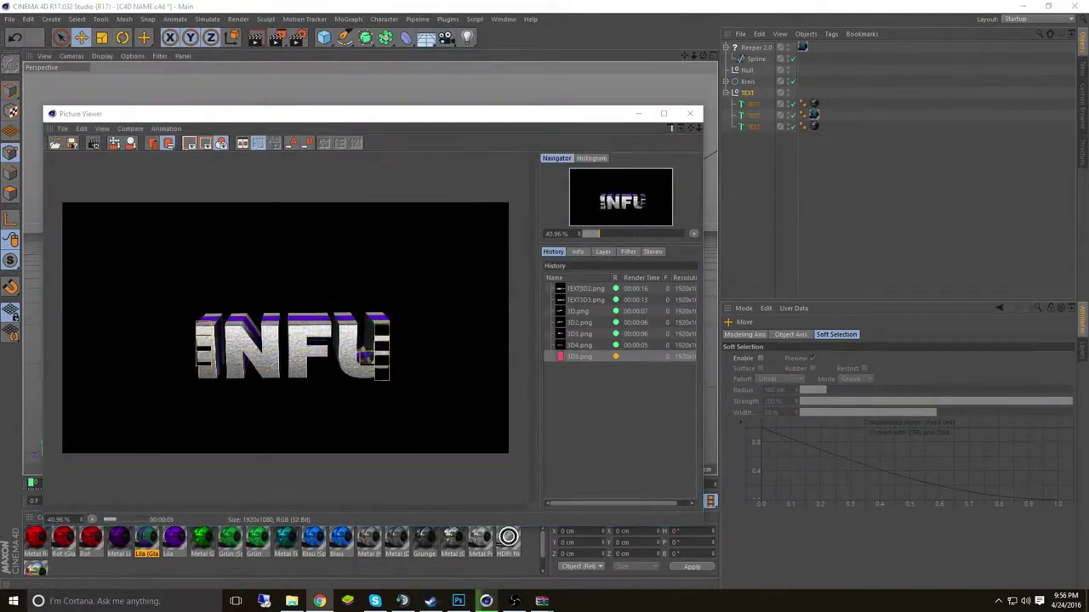
Step: Scale the placed 3D5 SINFUL layer to sit large above MODZ in the banner
{"action": "left_click", "coordinate": [292, 601]}
{"action": "left_click", "coordinate": [458, 602]}
{"action": "mouse_move", "coordinate": [802, 139]}
{"action": "left_mouse_down"}
{"action": "mouse_move", "coordinate": [670, 184]}
{"action": "mouse_move", "coordinate": [706, 174]}
{"action": "left_mouse_up"}
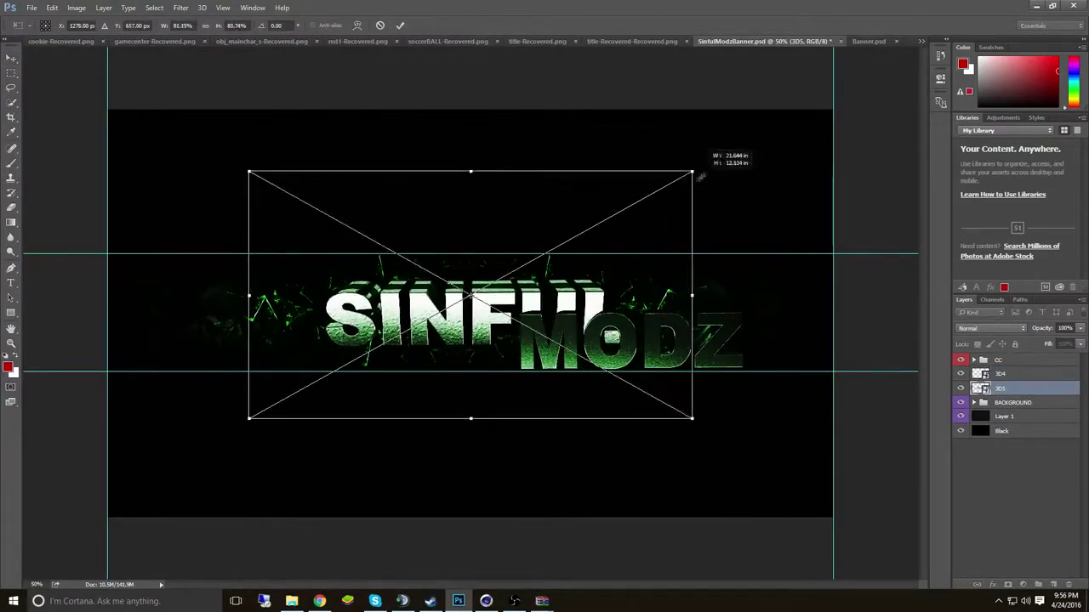
{"action": "key", "text": "Return"}
{"action": "left_click", "coordinate": [1001, 373]}
{"action": "key", "text": "ctrl+t"}
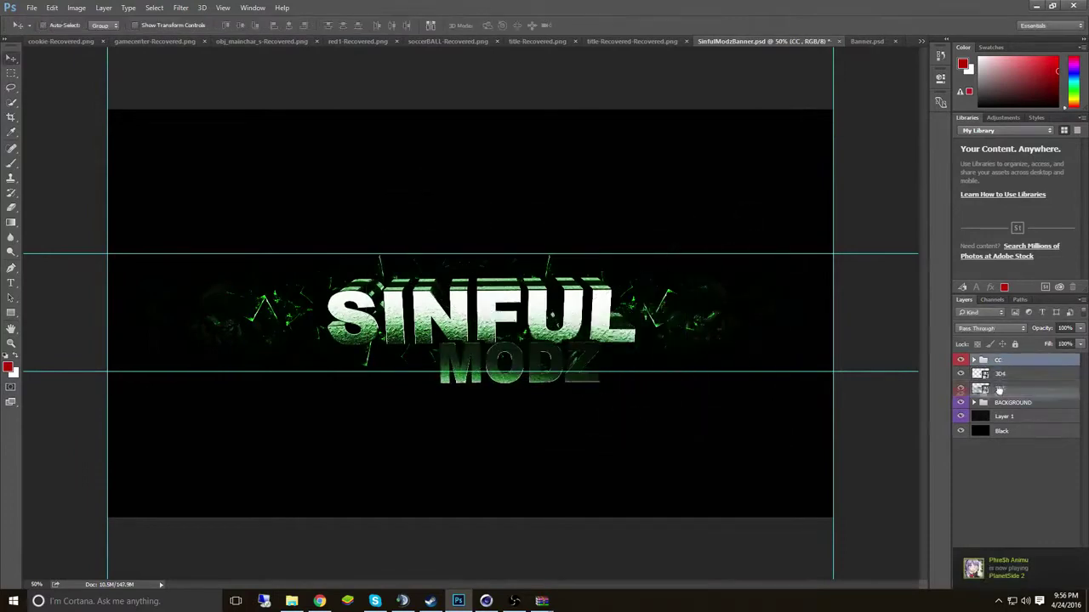
{"action": "left_click", "coordinate": [486, 601]}
{"action": "left_click", "coordinate": [690, 114]}
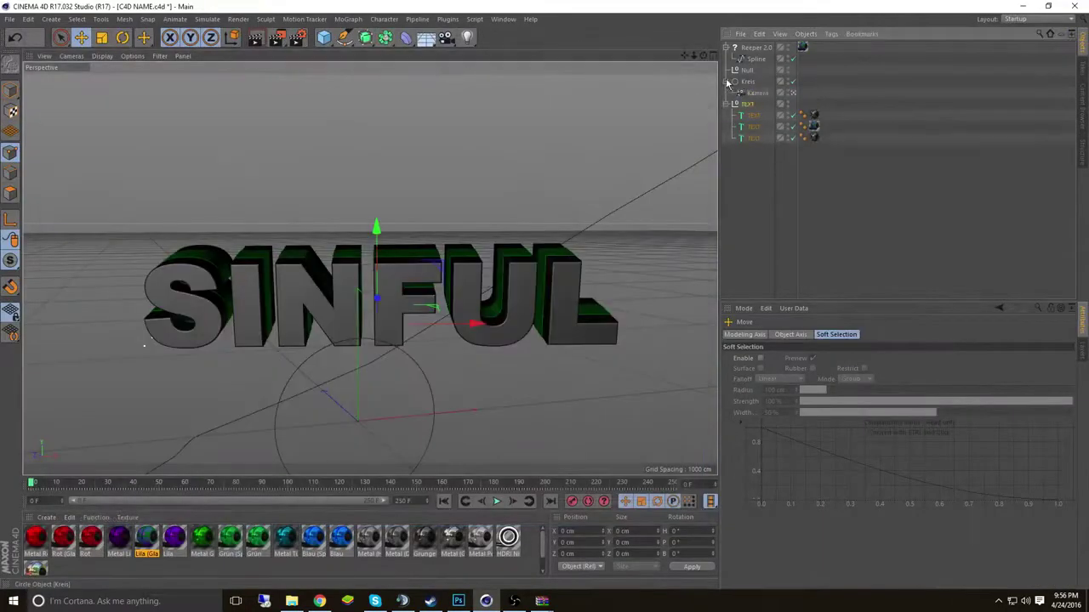
Step: Inspect the text's purple material and the Grün (Sparkling) material settings
{"action": "left_click", "coordinate": [814, 103]}
{"action": "left_click", "coordinate": [802, 46]}
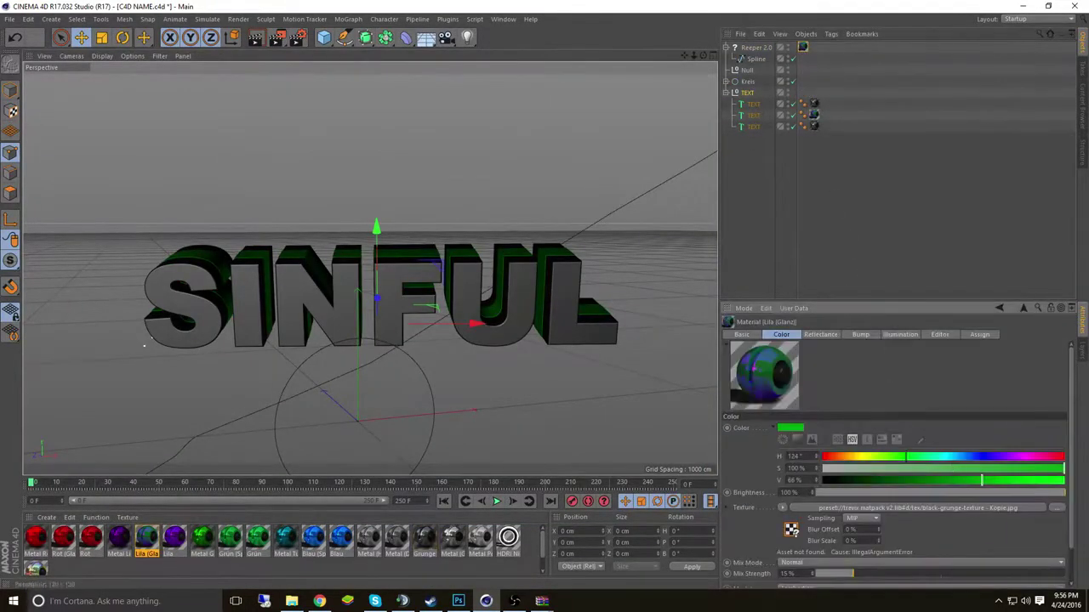
{"action": "double_click", "coordinate": [146, 537]}
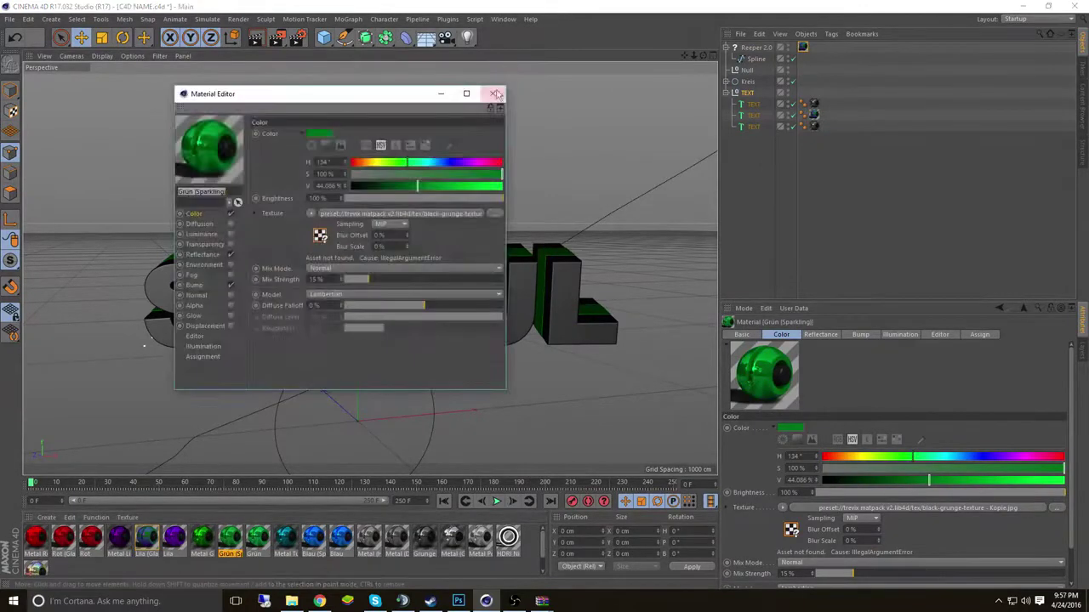
{"action": "double_click", "coordinate": [230, 537]}
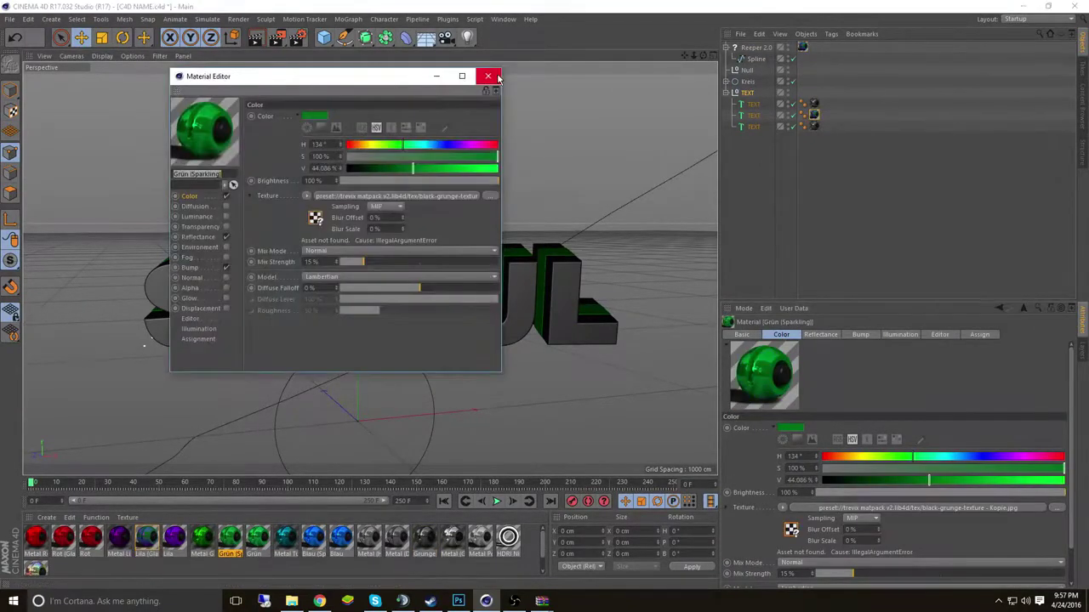
{"action": "left_click", "coordinate": [490, 197]}
{"action": "left_click", "coordinate": [672, 375]}
{"action": "left_click", "coordinate": [488, 76]}
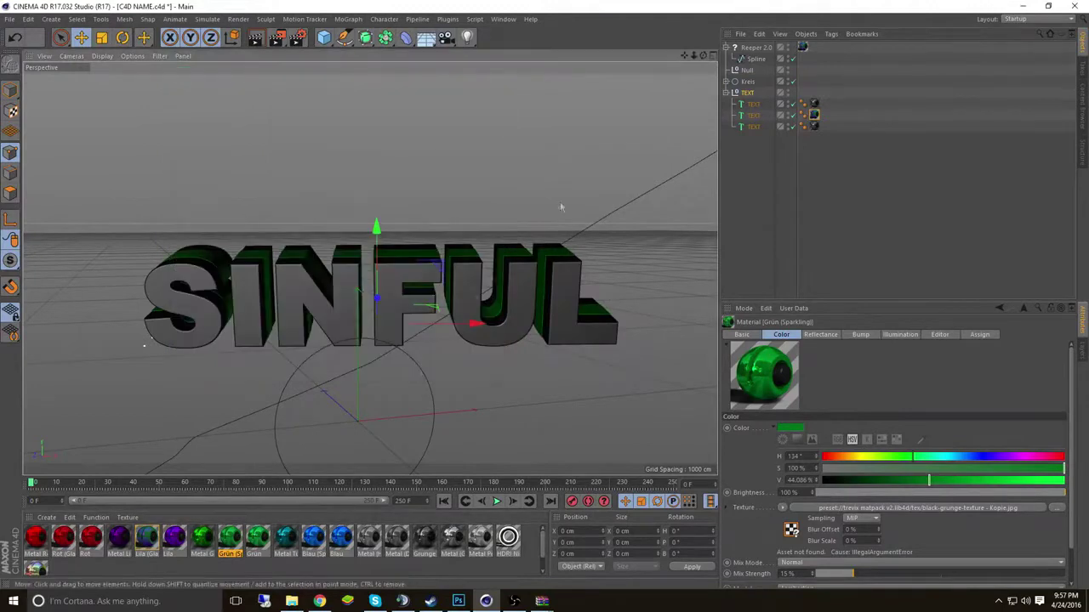
Step: Review the red glass, Metal Grün and Grunge Metal materials, including Grunge Metal's reflectance layers
{"action": "left_click", "coordinate": [63, 538]}
{"action": "left_click", "coordinate": [245, 545]}
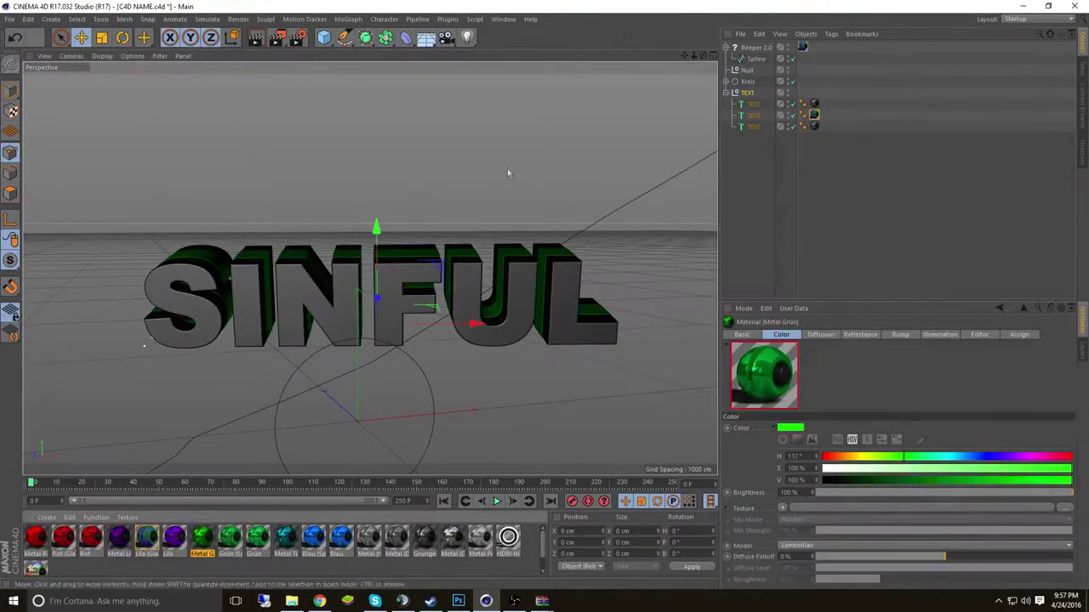
{"action": "left_click", "coordinate": [425, 538]}
{"action": "left_click", "coordinate": [742, 335]}
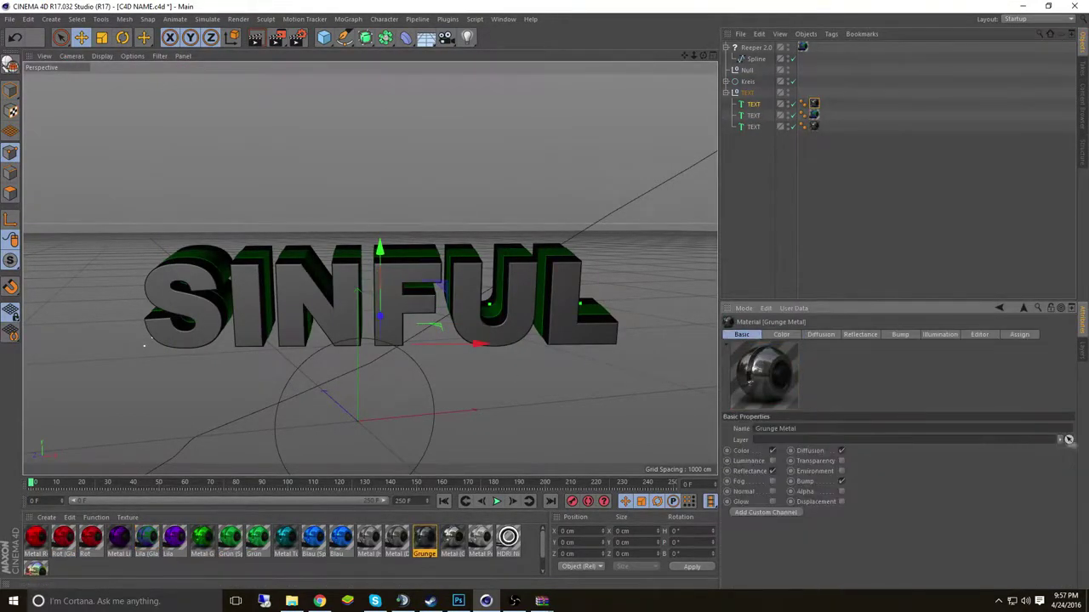
{"action": "left_click", "coordinate": [1045, 451]}
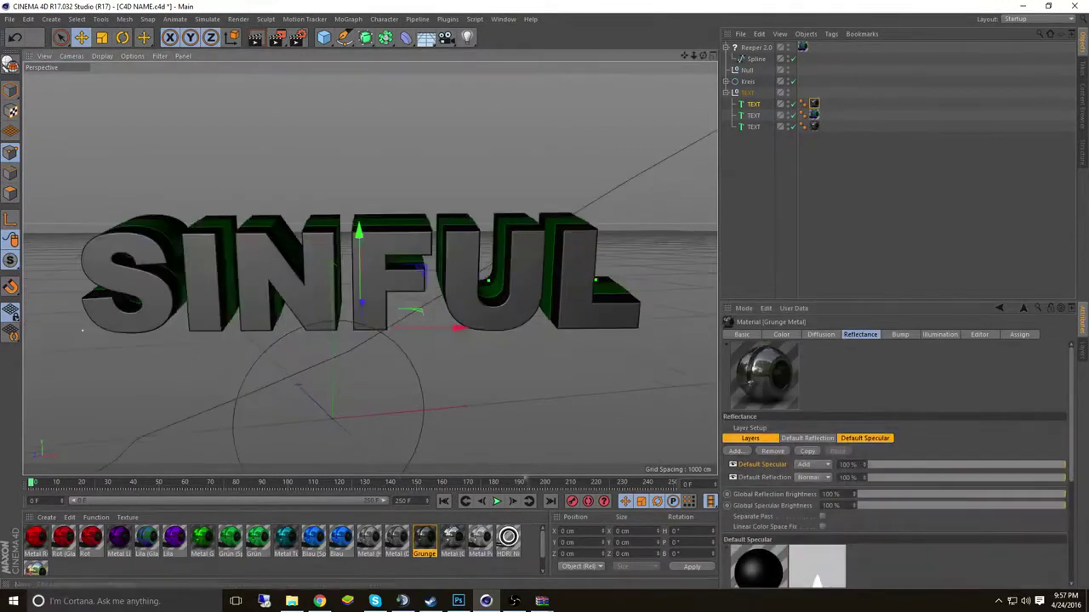
{"action": "left_click", "coordinate": [814, 115]}
Step: Apply Grunge Metal to the third text object instead of Metal Grün, and render the scene
{"action": "left_click_drag", "start_coordinate": [205, 538], "coordinate": [816, 115]}
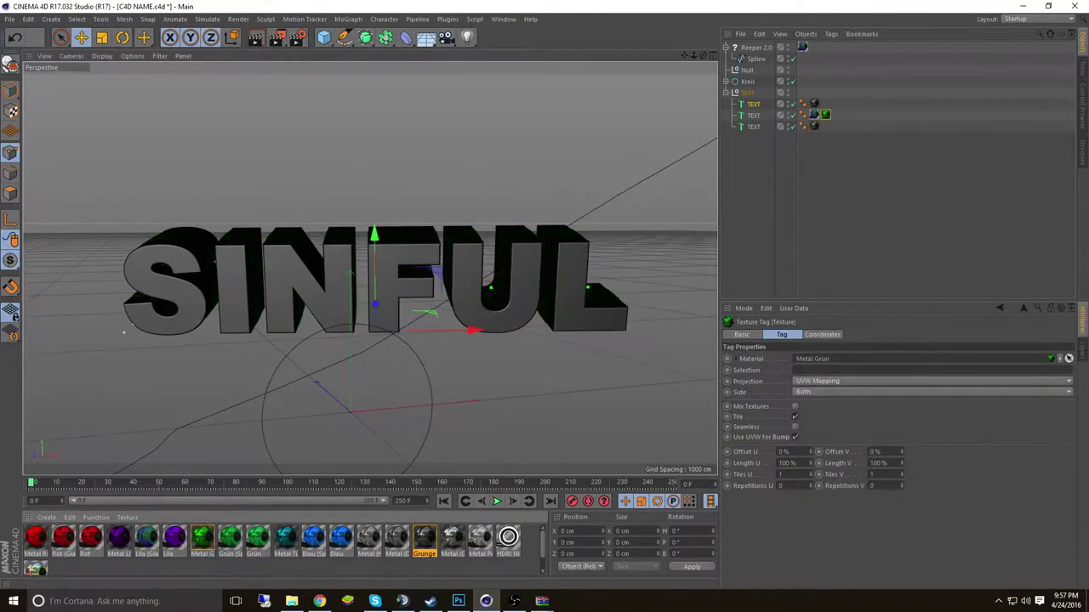
{"action": "key", "text": "ctrl+z"}
{"action": "key", "text": "ctrl+z"}
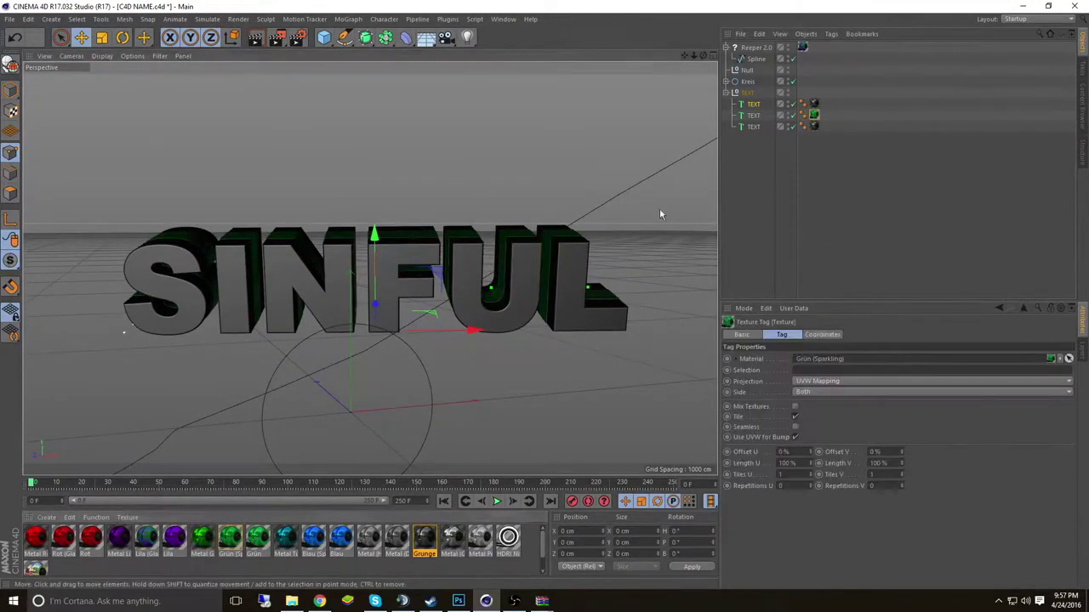
{"action": "left_click_drag", "start_coordinate": [424, 538], "coordinate": [814, 126]}
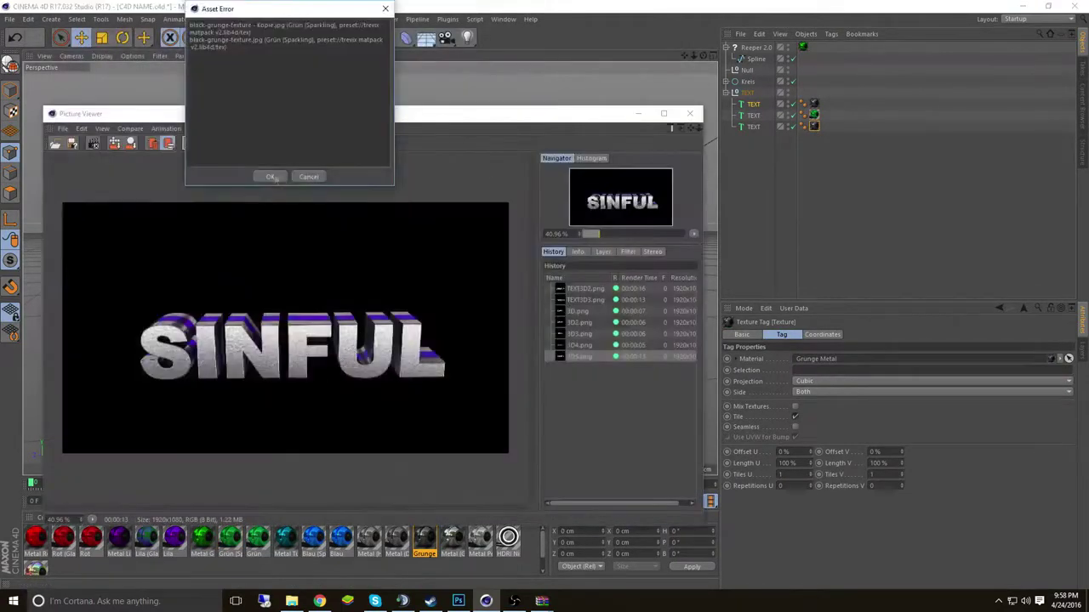
{"action": "left_click", "coordinate": [274, 178]}
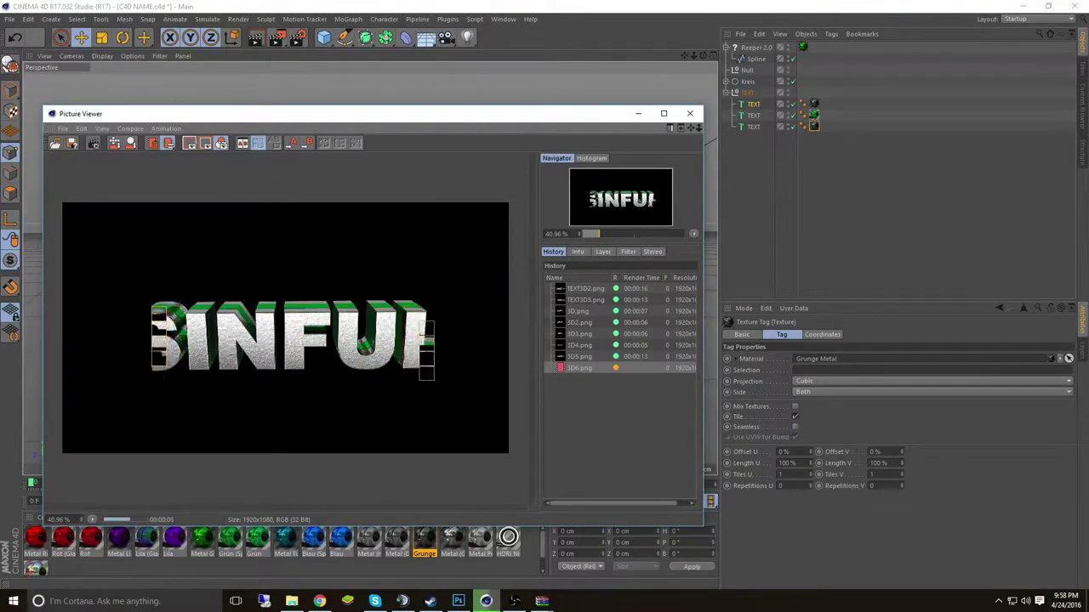
{"action": "left_click", "coordinate": [464, 606]}
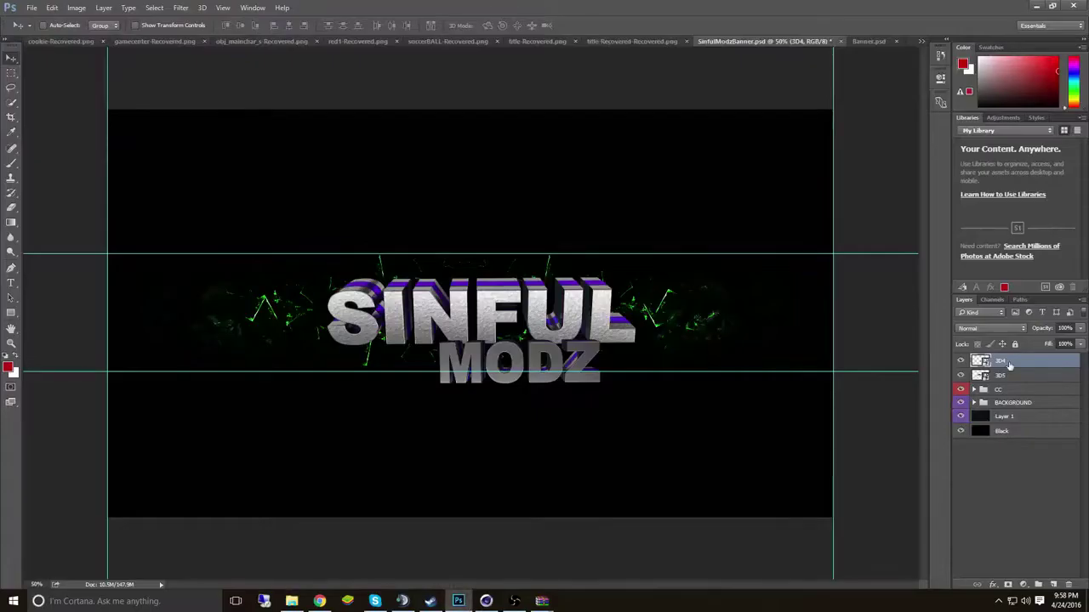
Step: Replace the old SINFUL MODZ layers with the placed, slightly enlarged 3D6.png render
{"action": "key", "text": "Delete"}
{"action": "mouse_move", "coordinate": [658, 377]}
{"action": "left_mouse_down"}
{"action": "mouse_move", "coordinate": [468, 315]}
{"action": "mouse_move", "coordinate": [528, 291]}
{"action": "left_mouse_up"}
{"action": "key", "text": "Return"}
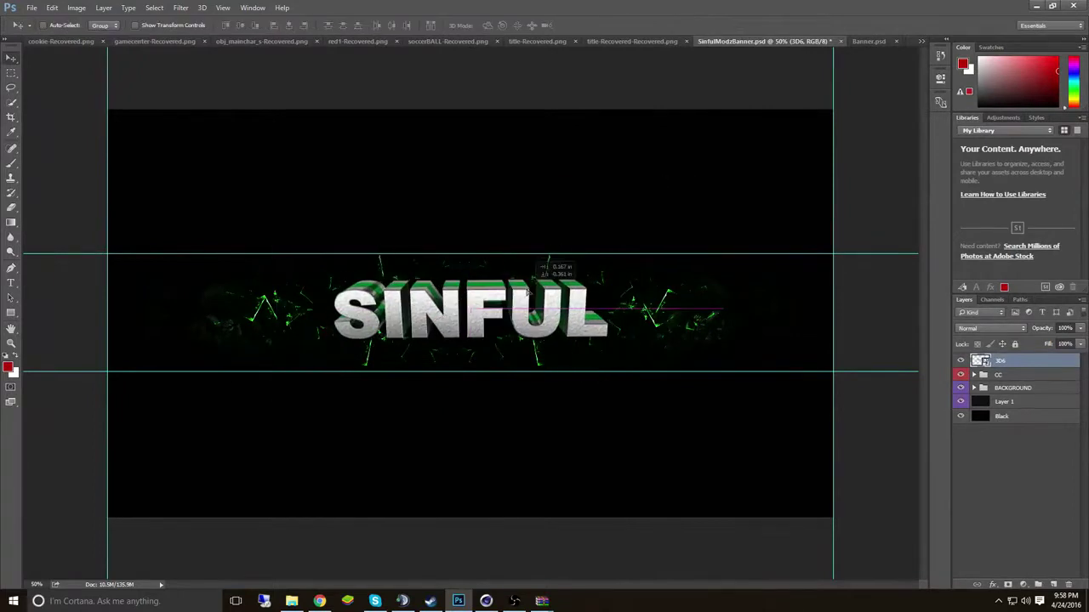
{"action": "key", "text": "Return"}
Step: Set the 3D6 layer opacity to 59% and check the SinfulMods render folder
{"action": "left_click_drag", "start_coordinate": [1054, 344], "coordinate": [1058, 346]}
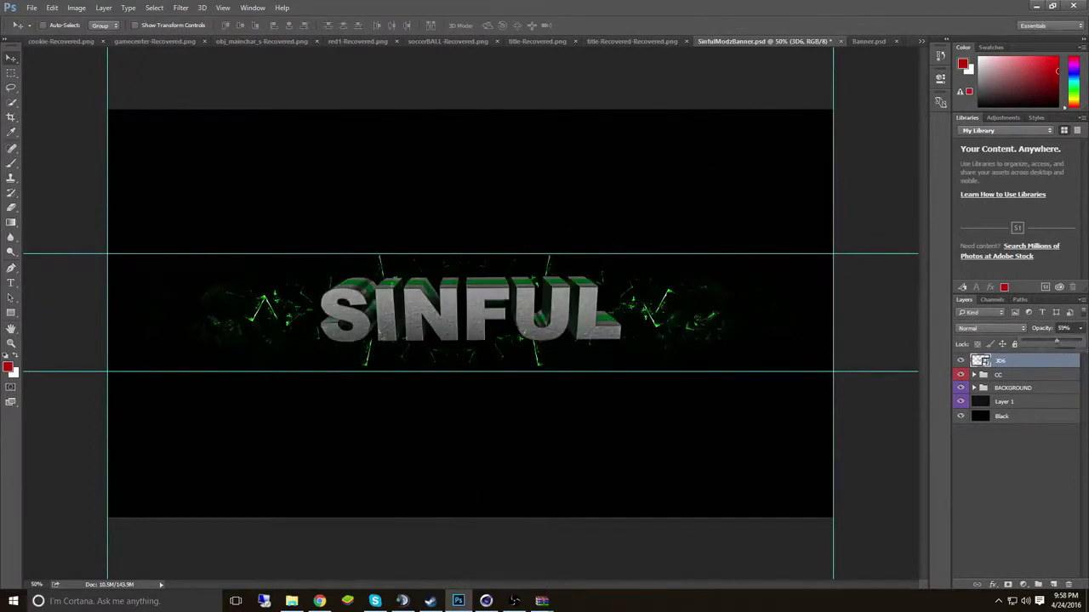
{"action": "key", "text": "ctrl+t"}
{"action": "key", "text": "Escape"}
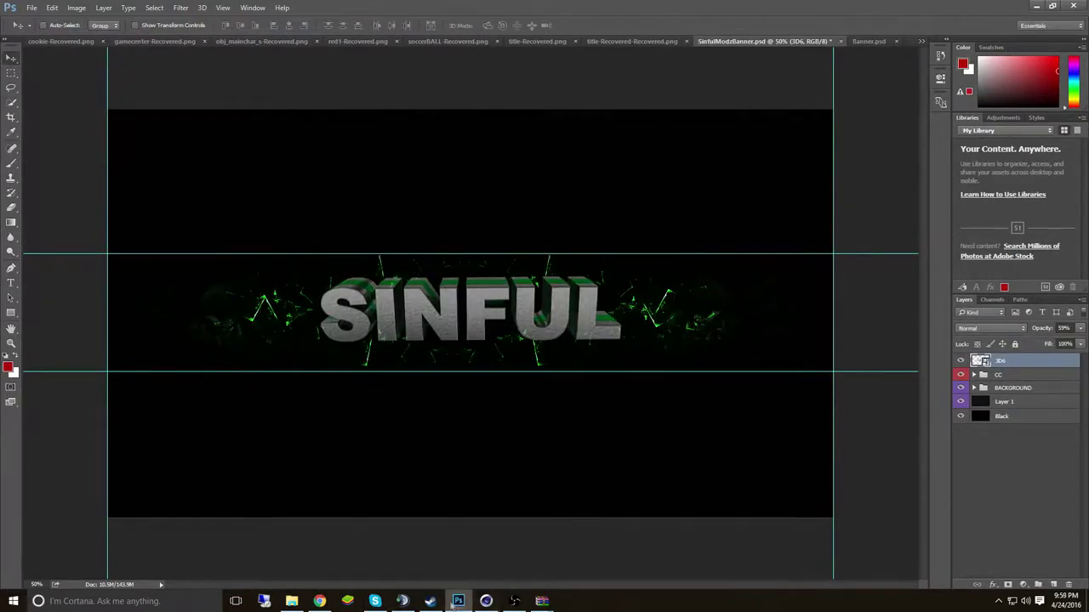
{"action": "left_click", "coordinate": [292, 601]}
{"action": "left_click", "coordinate": [947, 181]}
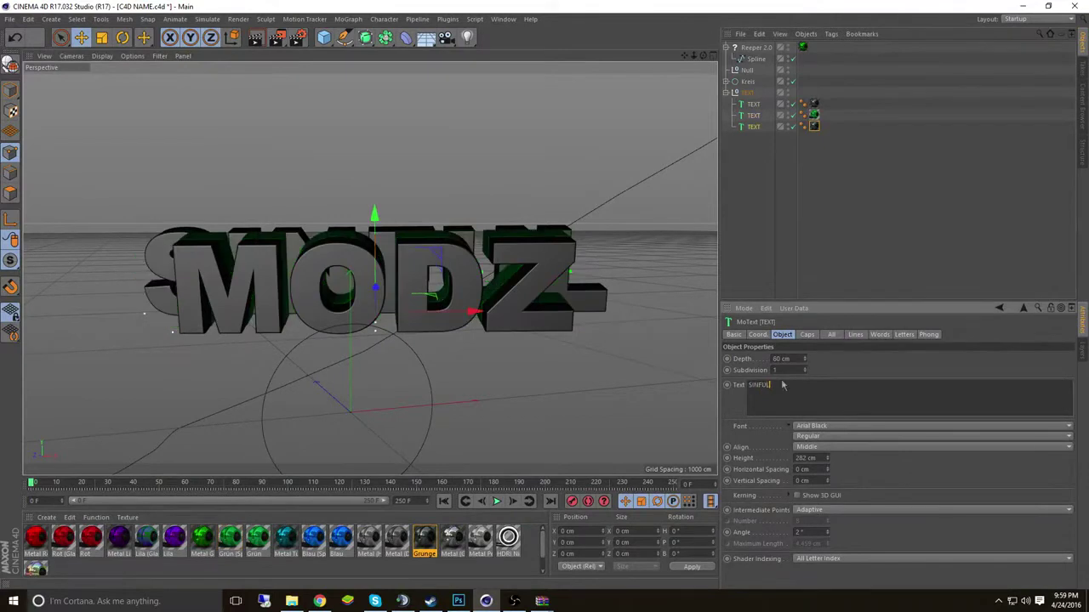
Step: Use the Rotate tool (R) to turn the MODZ text slightly on its heading ring
{"action": "key", "text": "r"}
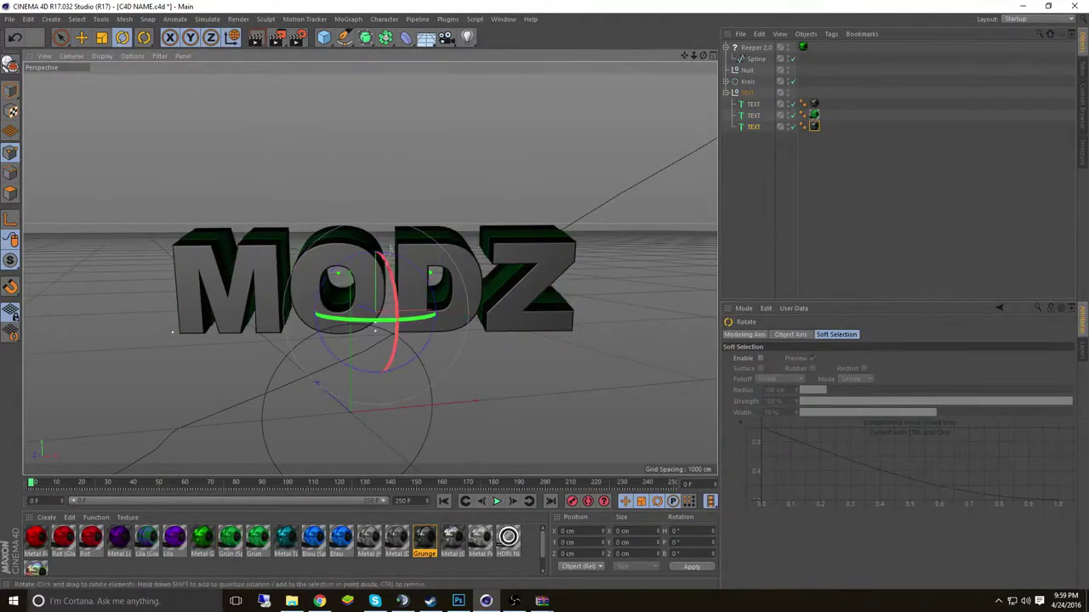
{"action": "left_click_drag", "start_coordinate": [374, 323], "coordinate": [372, 263]}
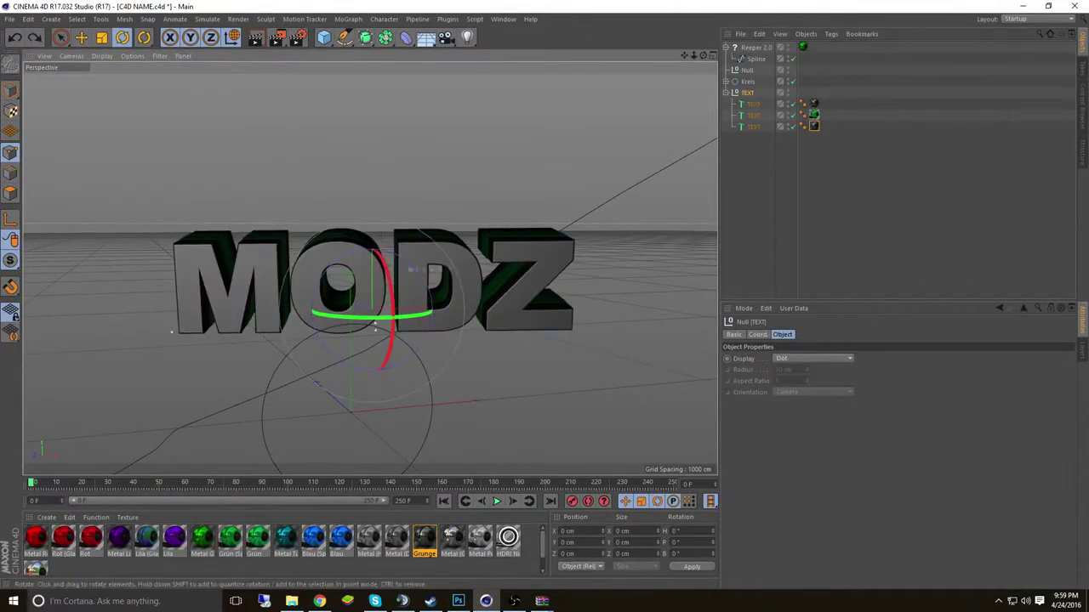
Step: Rotate MODZ a little further and render it as 3D7.png
{"action": "left_click_drag", "start_coordinate": [372, 263], "coordinate": [428, 280]}
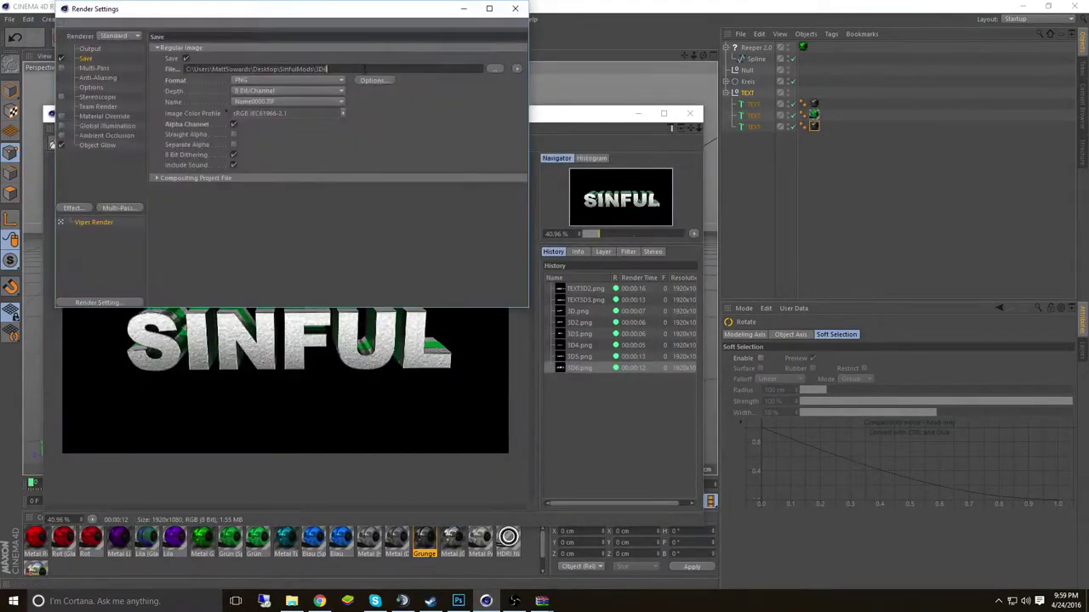
{"action": "left_click", "coordinate": [279, 179]}
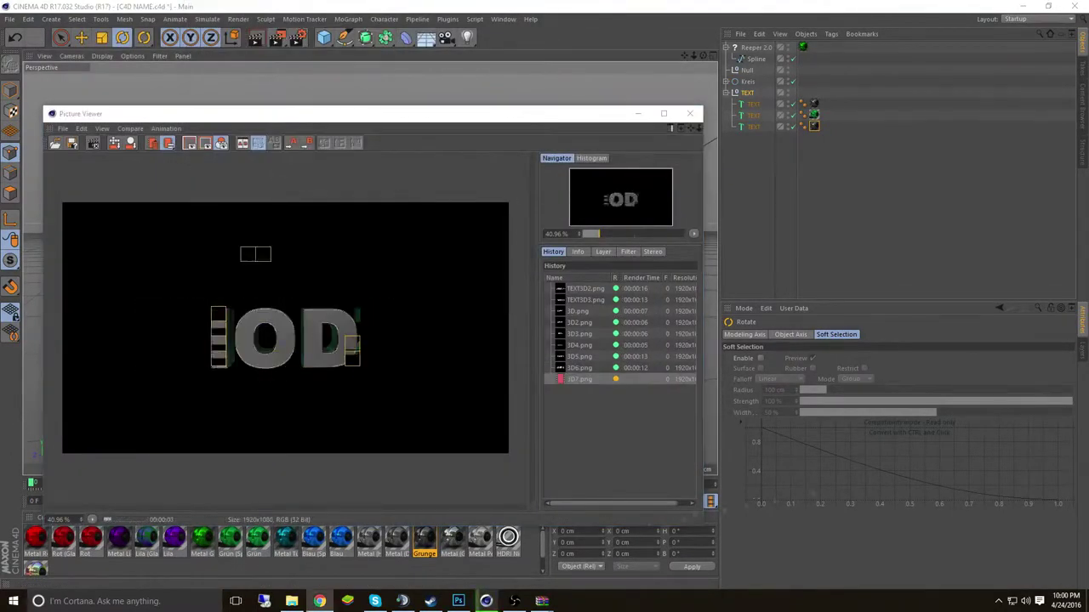
{"action": "left_click", "coordinate": [292, 602]}
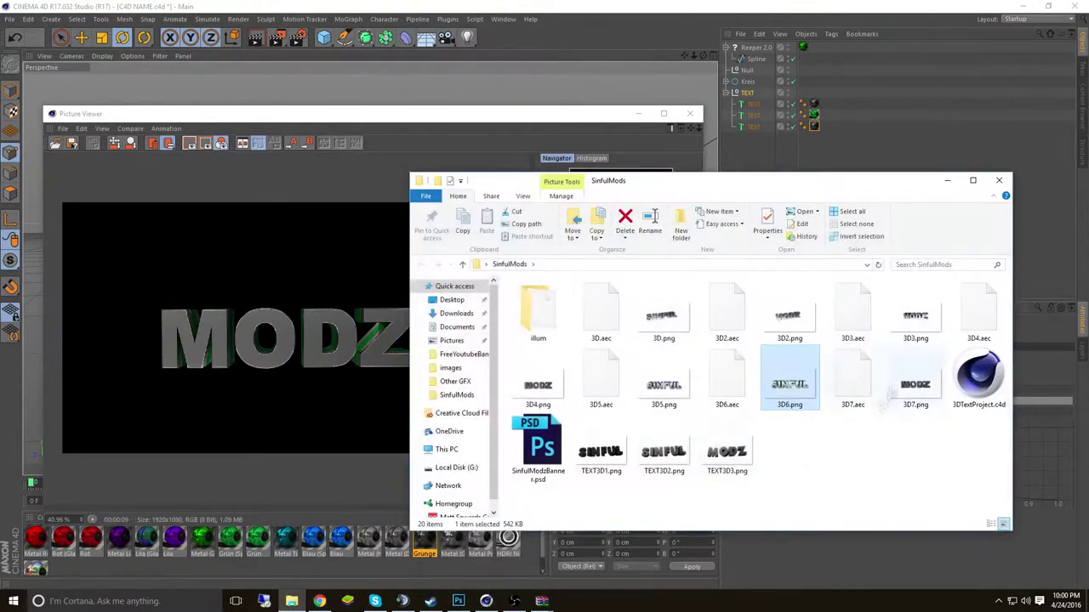
Step: Place 3D7.png below and right of SINFUL, then merge it into the SINFUL layer
{"action": "left_click", "coordinate": [457, 601]}
{"action": "left_click_drag", "start_coordinate": [457, 595], "coordinate": [420, 311]}
{"action": "key", "text": "Return"}
{"action": "left_click_drag", "start_coordinate": [630, 340], "coordinate": [682, 366]}
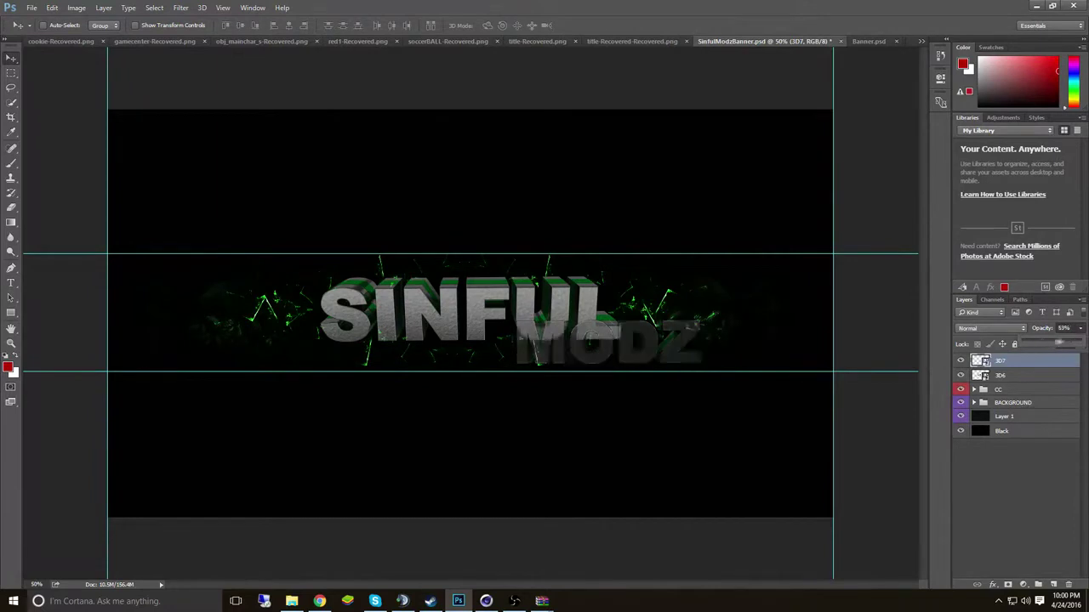
{"action": "key", "text": "ctrl+e"}
Step: Move the MODZ layer below the CC group and tuck it behind SINFUL
{"action": "left_click", "coordinate": [1019, 376]}
{"action": "left_click_drag", "start_coordinate": [1018, 376], "coordinate": [1012, 393]}
{"action": "left_click_drag", "start_coordinate": [672, 332], "coordinate": [551, 327]}
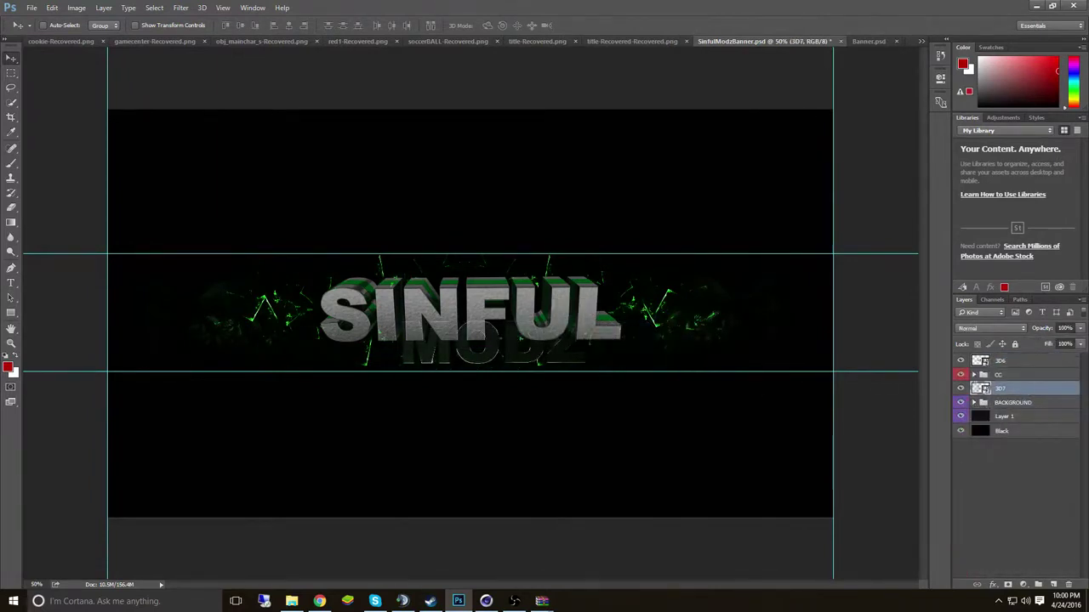
Step: Delete several colour-grading layers, starting from CC #5, inside the CC group
{"action": "left_click", "coordinate": [975, 374]}
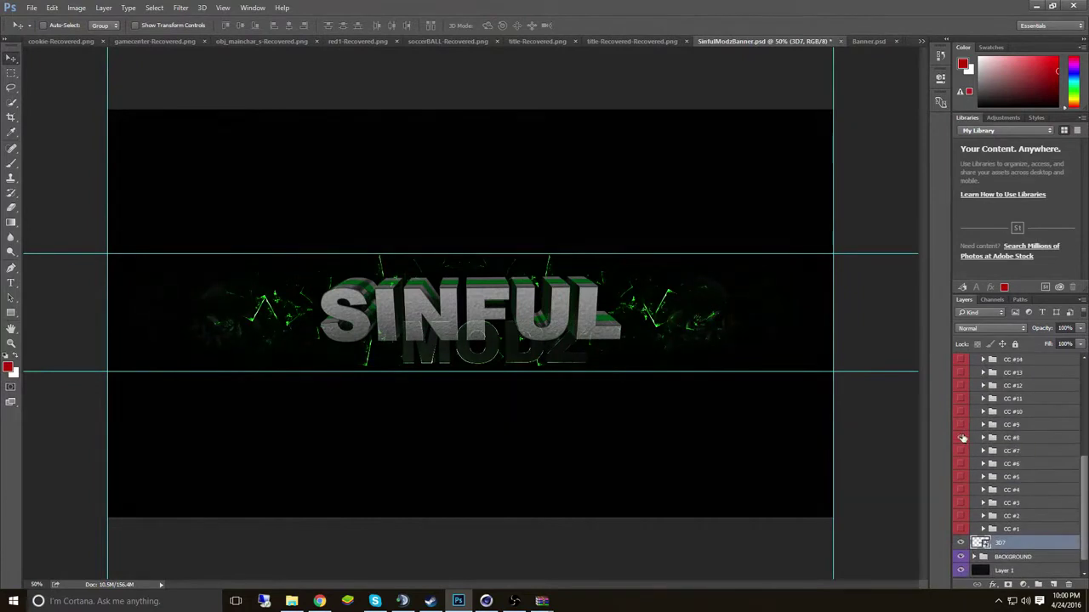
{"action": "scroll", "coordinate": [1012, 451], "scroll_direction": "up", "scroll_amount": 3}
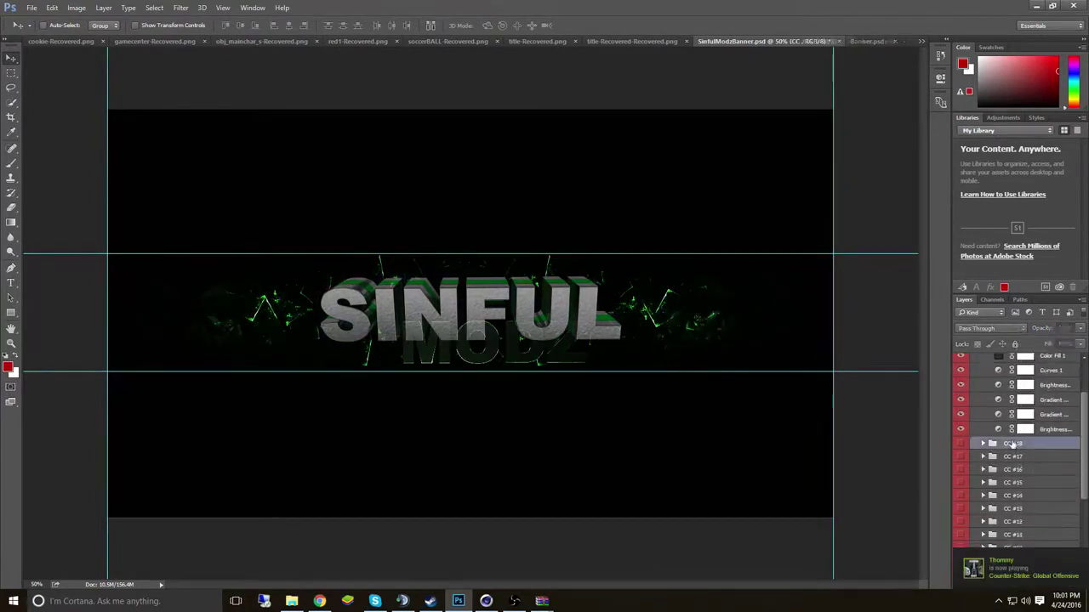
{"action": "scroll", "coordinate": [1014, 467], "scroll_direction": "down", "scroll_amount": 3}
{"action": "left_click", "coordinate": [1011, 485]}
{"action": "left_click", "coordinate": [1012, 449], "text": "ctrl"}
{"action": "key", "text": "Delete"}
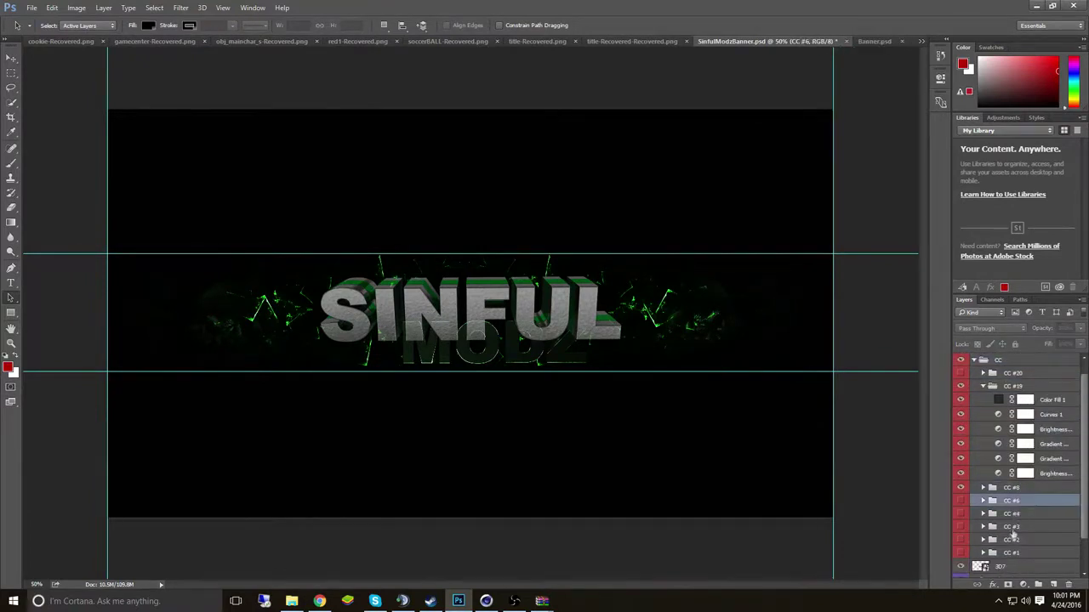
{"action": "key", "text": "Delete"}
Step: Compare CC #20 and the colour fill, then delete the purple colour-correction group
{"action": "left_click", "coordinate": [961, 388]}
{"action": "left_click", "coordinate": [962, 503]}
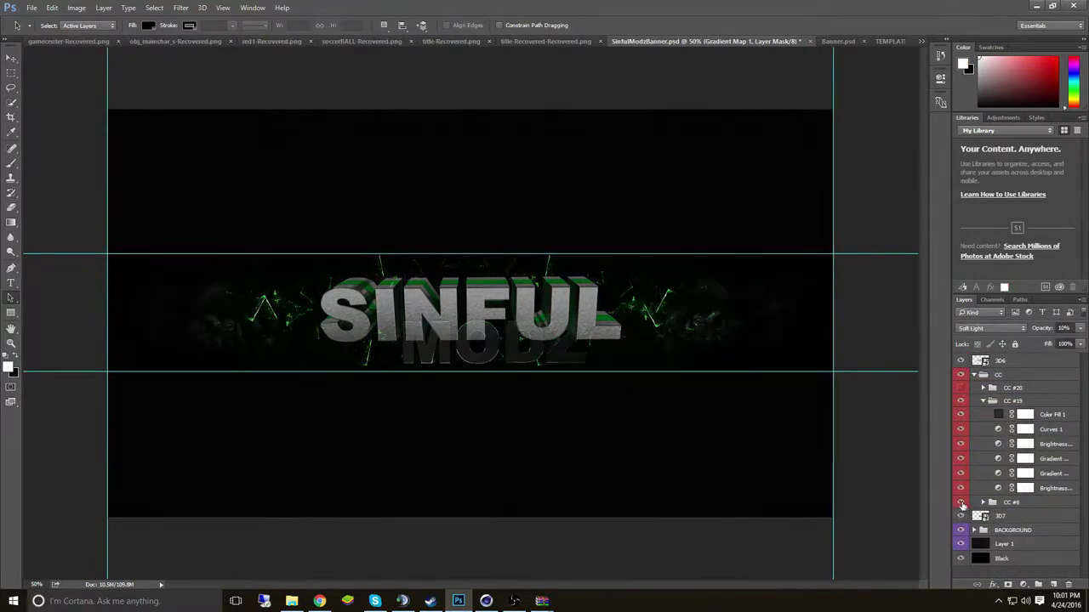
{"action": "left_click", "coordinate": [960, 414]}
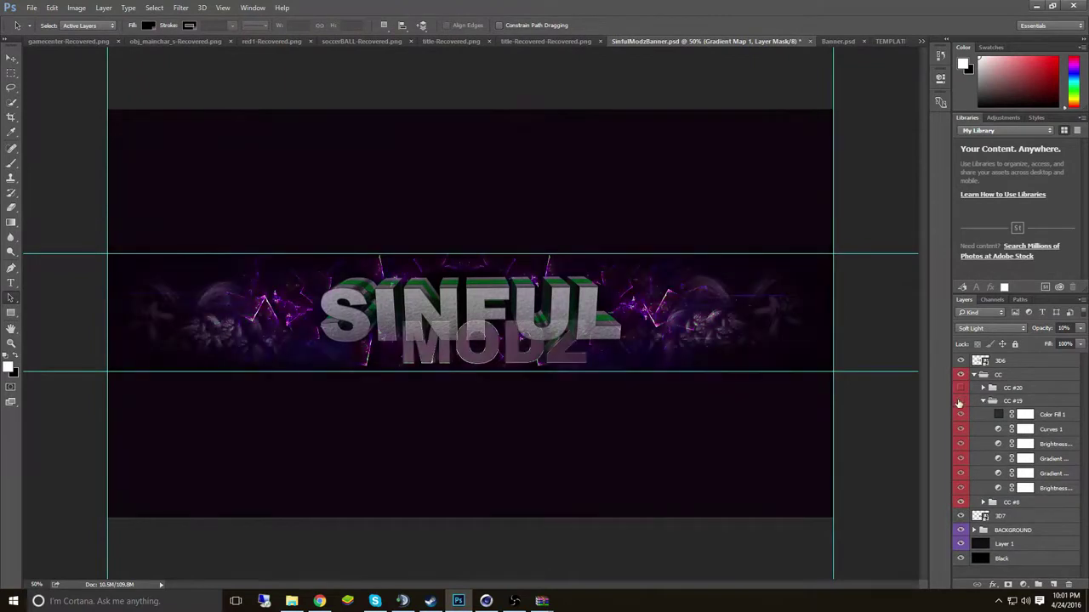
{"action": "left_click", "coordinate": [984, 401]}
{"action": "left_click", "coordinate": [1012, 388]}
{"action": "key", "text": "Delete"}
Step: Put BACKGROUND inside the CC group at 100% opacity, with 3D7 above the group
{"action": "left_click", "coordinate": [974, 429]}
{"action": "mouse_move", "coordinate": [1006, 432]}
{"action": "left_mouse_down"}
{"action": "mouse_move", "coordinate": [1020, 374]}
{"action": "mouse_move", "coordinate": [1016, 419]}
{"action": "left_mouse_up"}
{"action": "left_click", "coordinate": [1012, 388]}
{"action": "left_click_drag", "start_coordinate": [1054, 345], "coordinate": [1082, 344]}
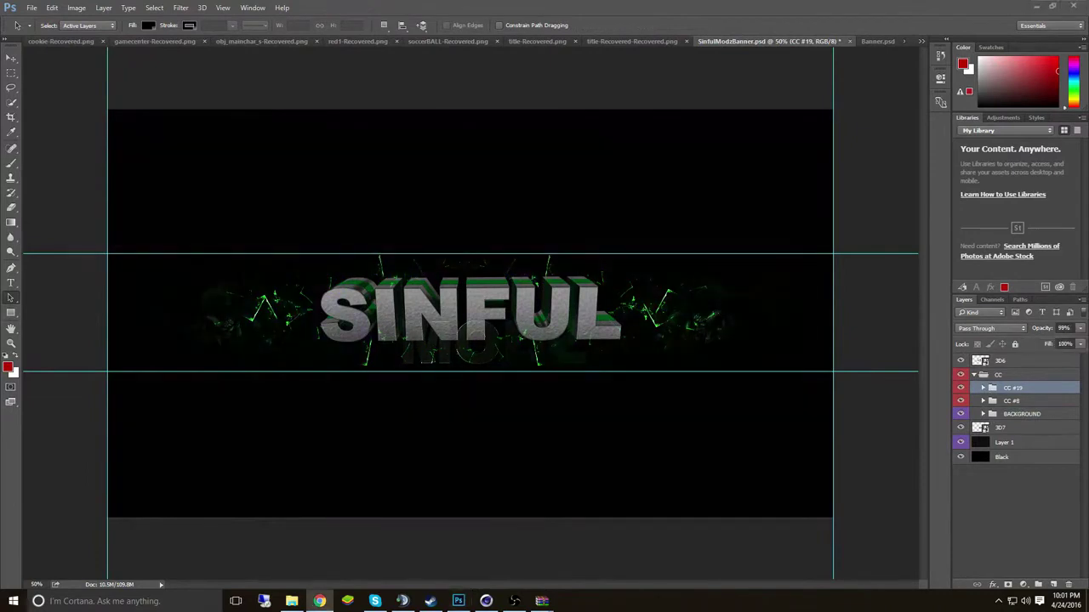
{"action": "left_click_drag", "start_coordinate": [1081, 332], "coordinate": [1082, 344]}
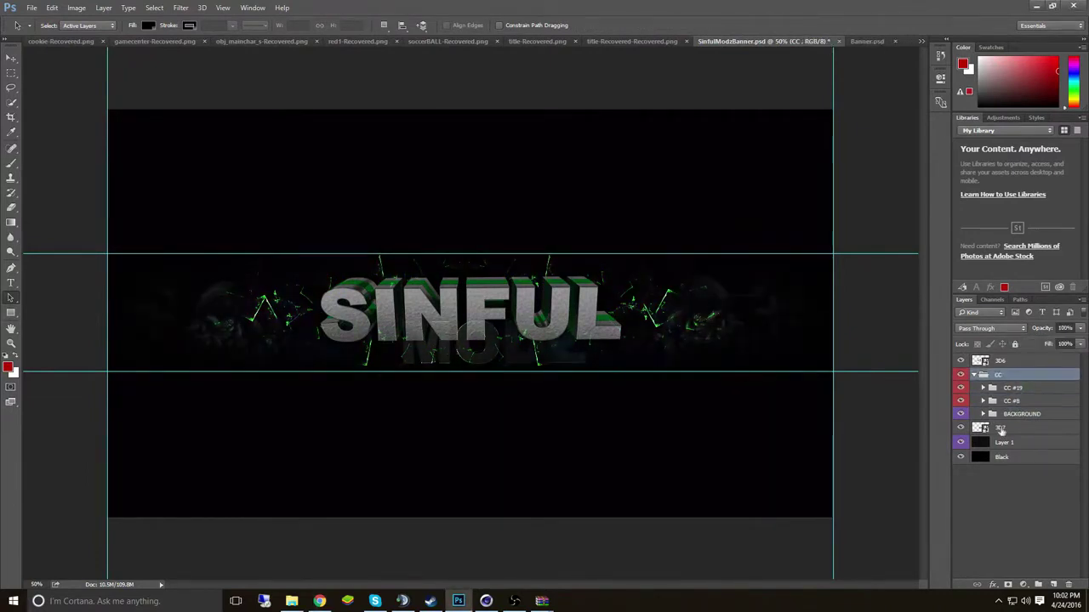
{"action": "left_click_drag", "start_coordinate": [1001, 430], "coordinate": [1002, 370]}
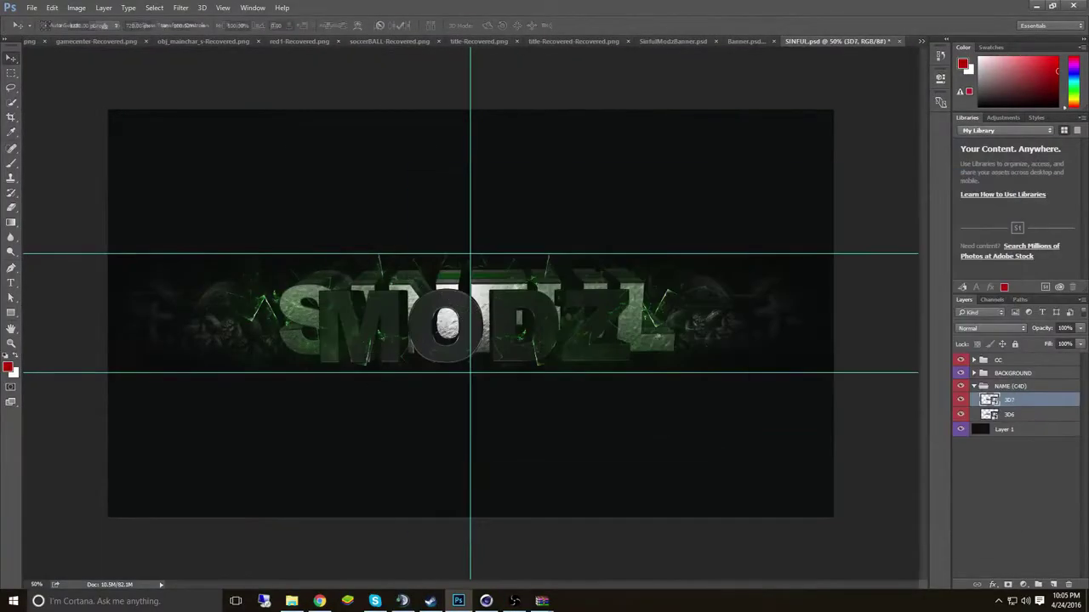
Step: Apply a green Gradient Overlay layer style to the 3D7 text layer
{"action": "left_click", "coordinate": [944, 201]}
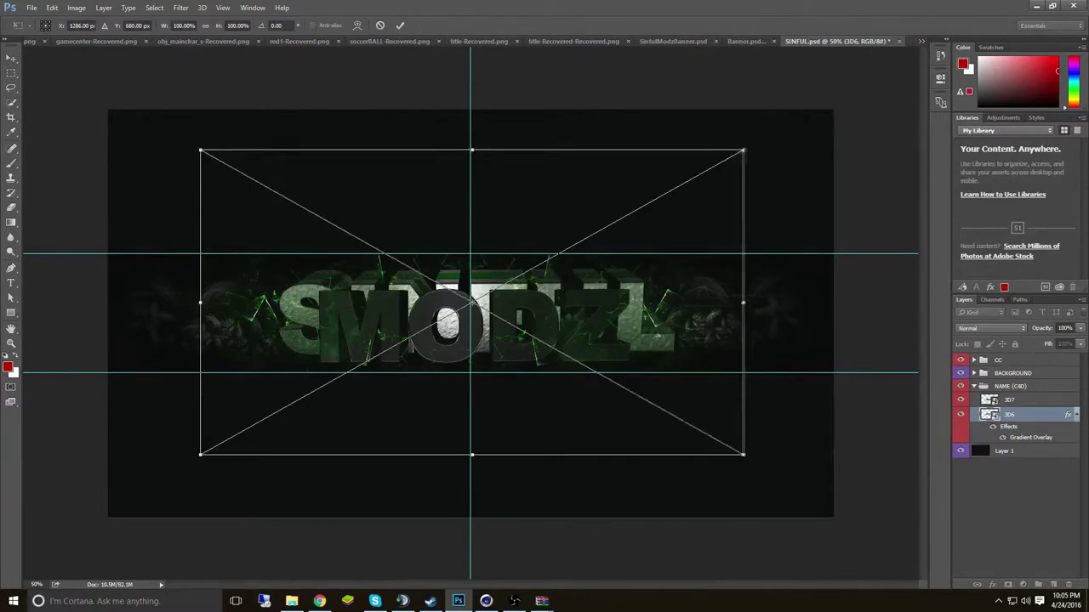
{"action": "left_click", "coordinate": [1009, 400]}
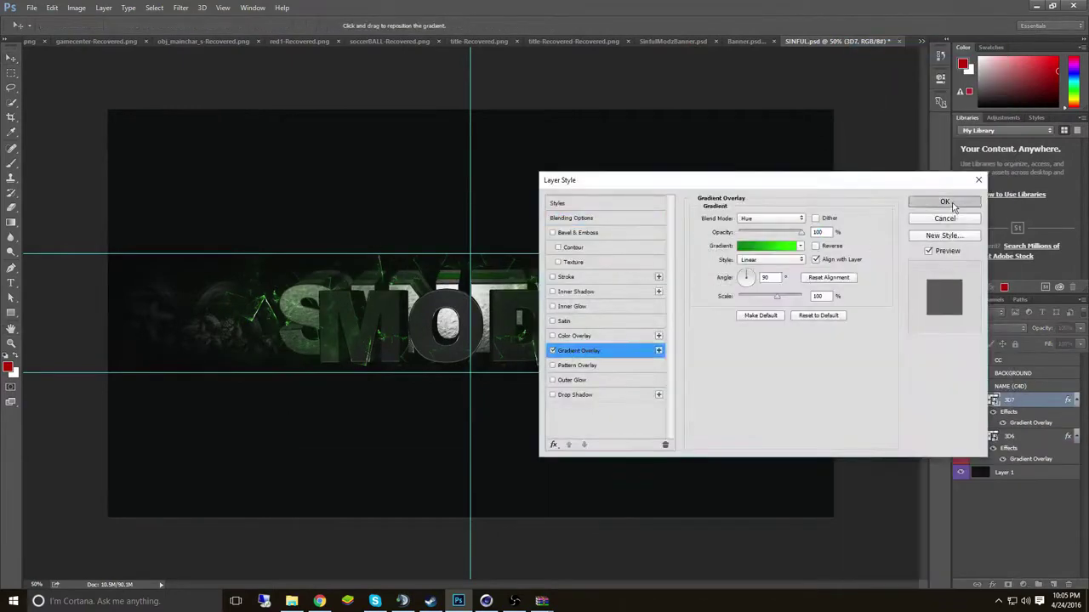
{"action": "key", "text": "ctrl+t"}
{"action": "key", "text": "Return"}
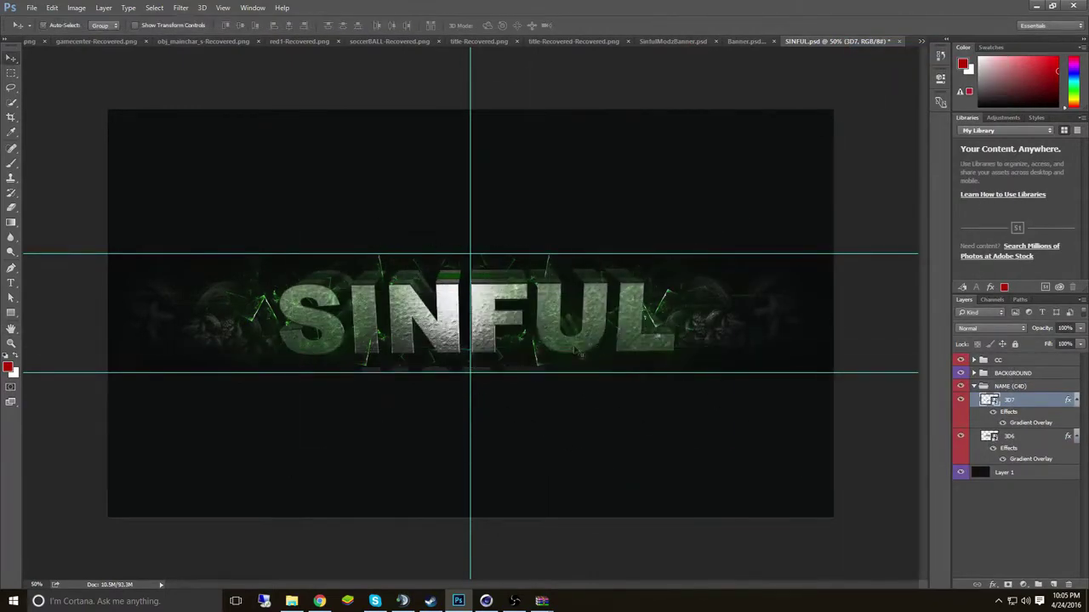
Step: Place the MODZ render from the SinfulMods folder, shifted right beneath SINFUL
{"action": "left_click", "coordinate": [292, 601]}
{"action": "left_click_drag", "start_coordinate": [916, 247], "coordinate": [612, 341]}
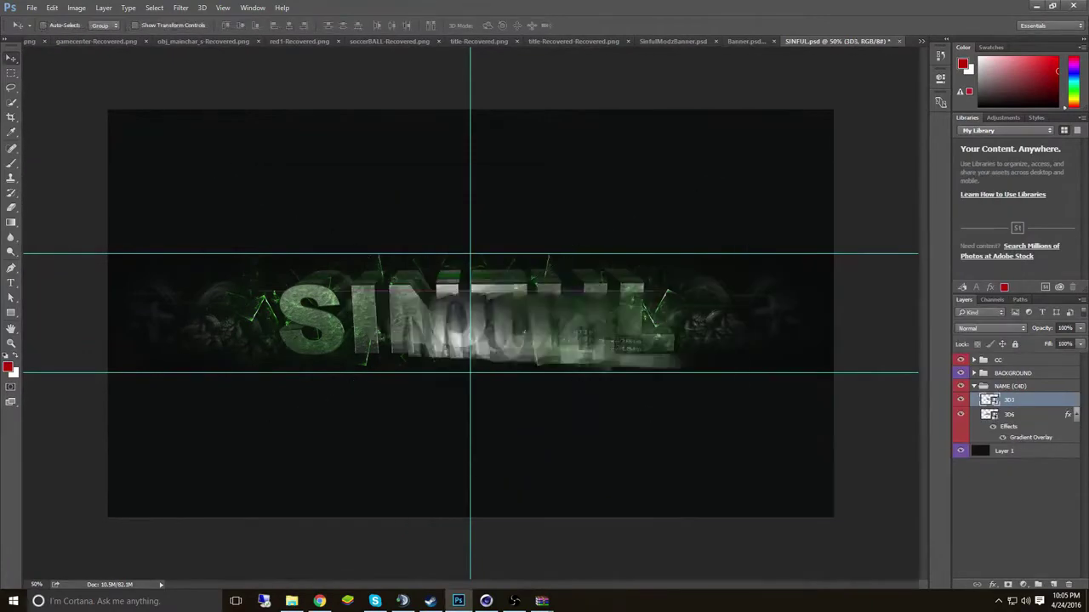
{"action": "key", "text": "Return"}
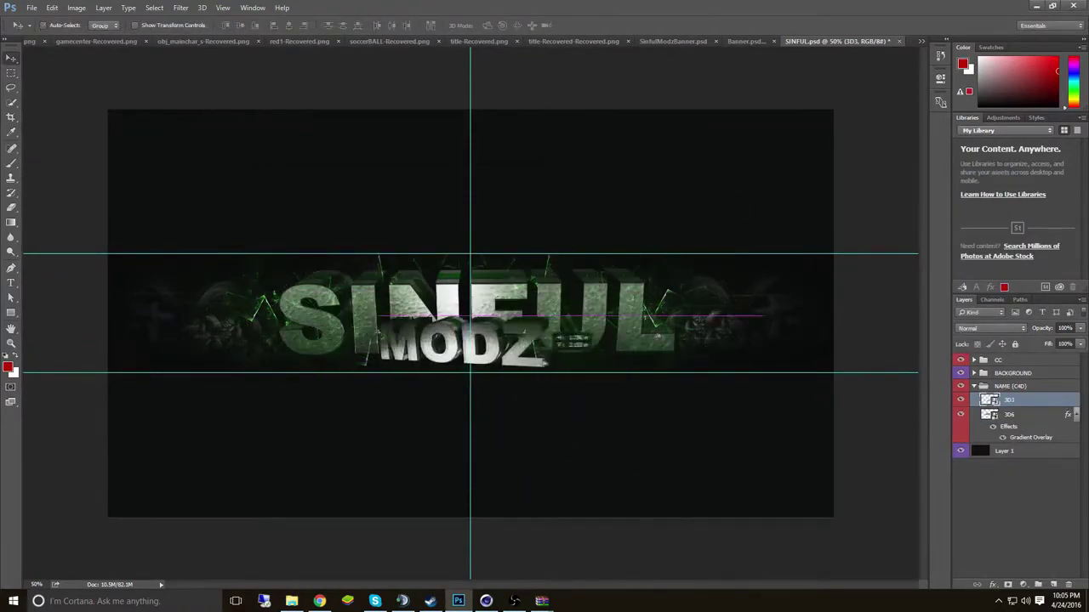
{"action": "mouse_move", "coordinate": [557, 334]}
{"action": "left_mouse_down"}
{"action": "mouse_move", "coordinate": [529, 349]}
{"action": "mouse_move", "coordinate": [587, 351]}
{"action": "left_mouse_up"}
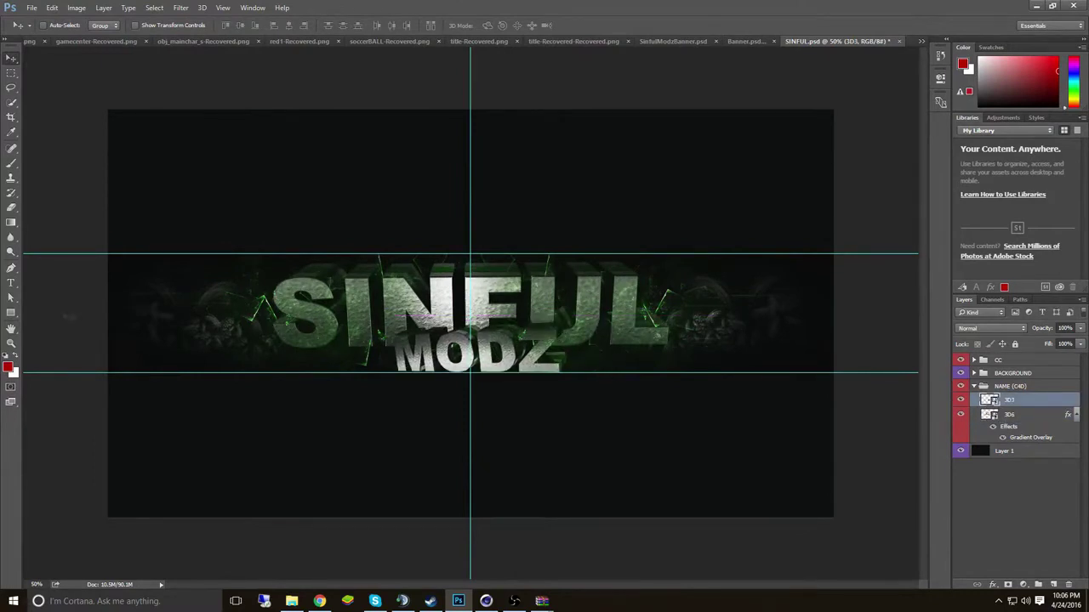
{"action": "left_click", "coordinate": [291, 601]}
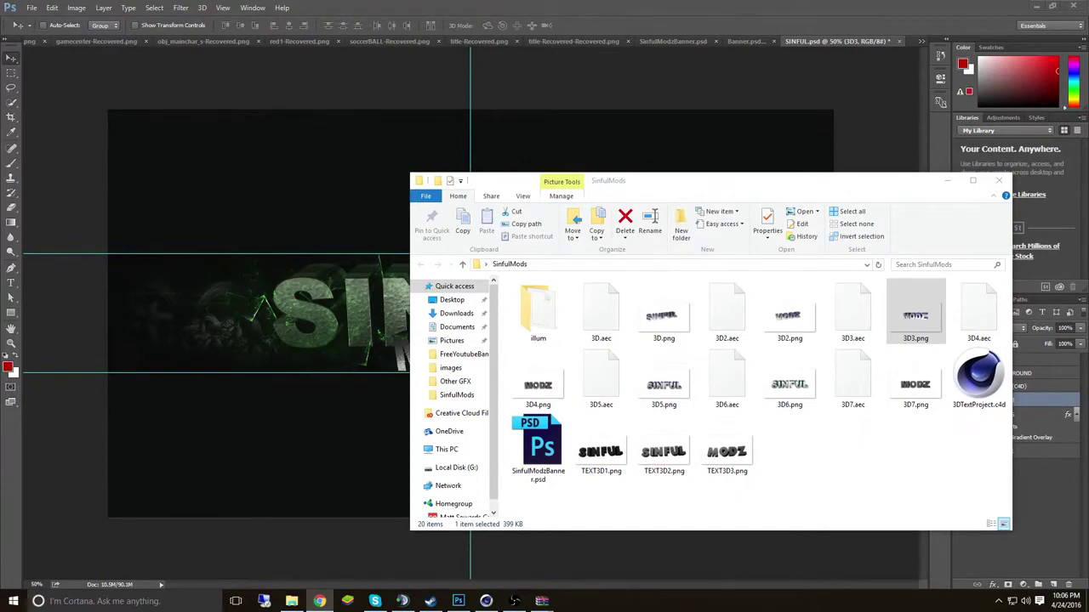
Step: Place the infinity logo and magic-erase its green background
{"action": "left_click_drag", "start_coordinate": [915, 315], "coordinate": [448, 315]}
{"action": "key", "text": "Return"}
{"action": "key", "text": "e"}
{"action": "left_click", "coordinate": [448, 285]}
{"action": "left_click", "coordinate": [515, 226]}
{"action": "left_click", "coordinate": [448, 285]}
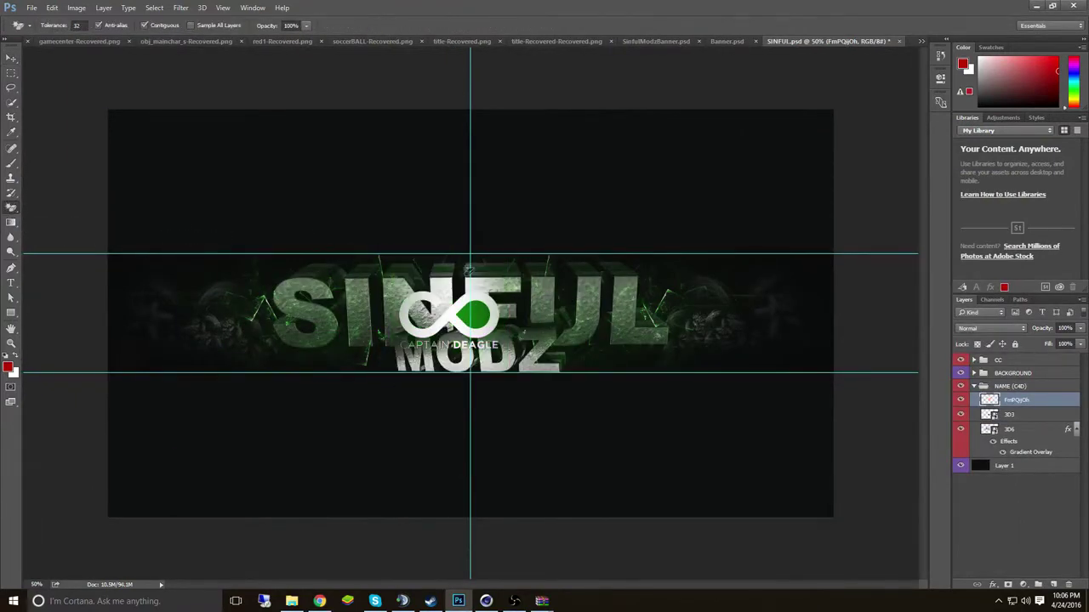
Step: Move the logo layer to the top of the stack and position the logo at the banner's left edge
{"action": "key", "text": "z"}
{"action": "left_click", "coordinate": [405, 317]}
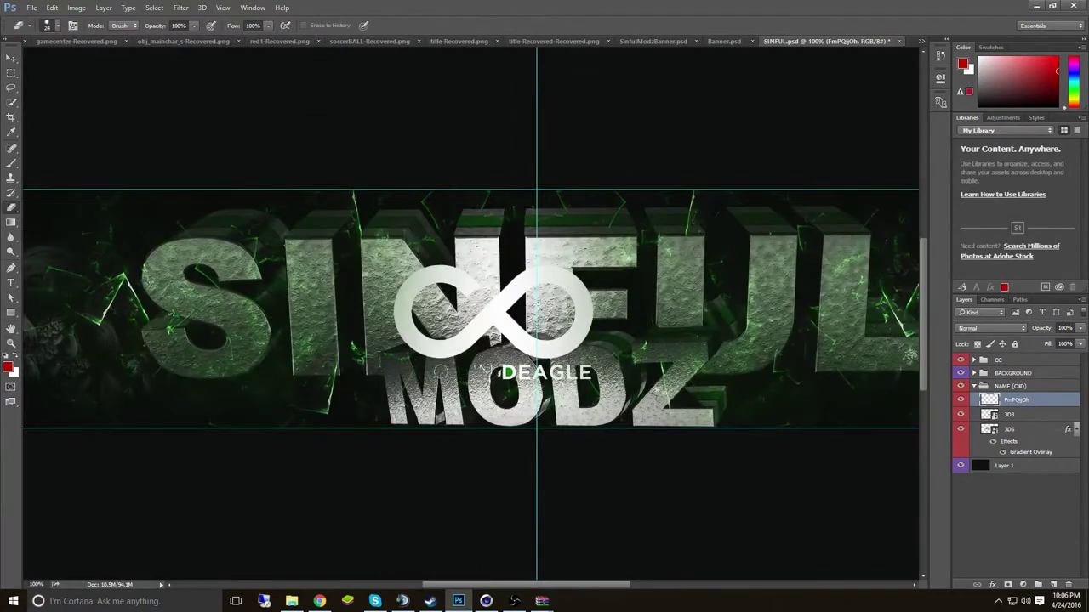
{"action": "key", "text": "v"}
{"action": "key", "text": "ctrl+minus"}
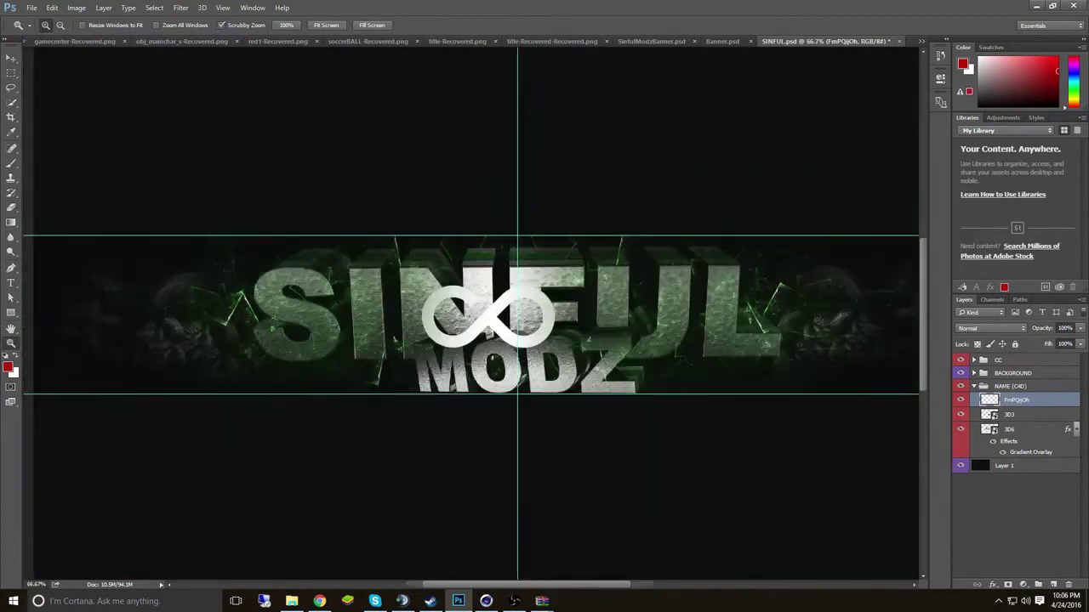
{"action": "left_click_drag", "start_coordinate": [1016, 400], "coordinate": [1000, 360]}
{"action": "left_click_drag", "start_coordinate": [487, 328], "coordinate": [192, 345]}
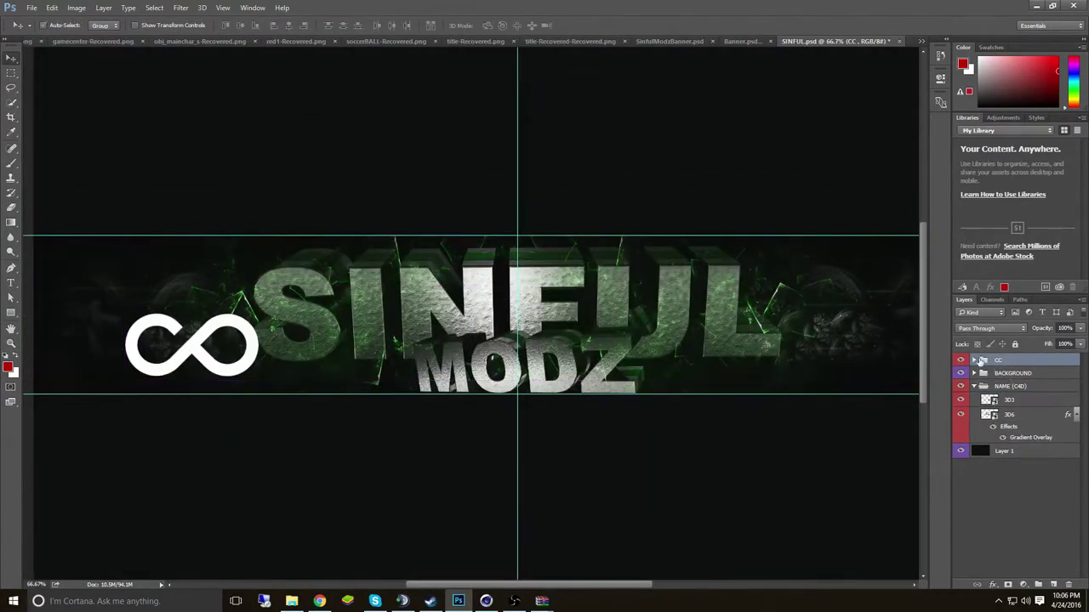
{"action": "key", "text": "ctrl+alt+z"}
{"action": "key", "text": "ctrl+alt+z"}
{"action": "left_click_drag", "start_coordinate": [1007, 357], "coordinate": [1006, 361]}
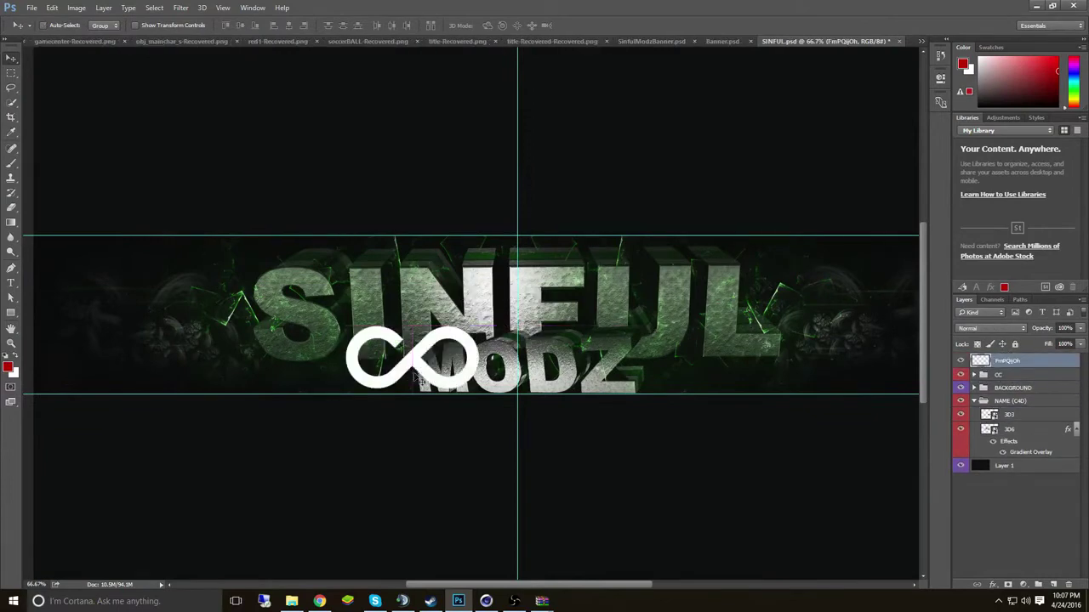
{"action": "left_click_drag", "start_coordinate": [489, 317], "coordinate": [275, 352]}
Step: Shrink the logo into the bottom-left corner and place the TM mark beside Designs
{"action": "key", "text": "ctrl+t"}
{"action": "left_click_drag", "start_coordinate": [343, 319], "coordinate": [265, 359]}
{"action": "key", "text": "Return"}
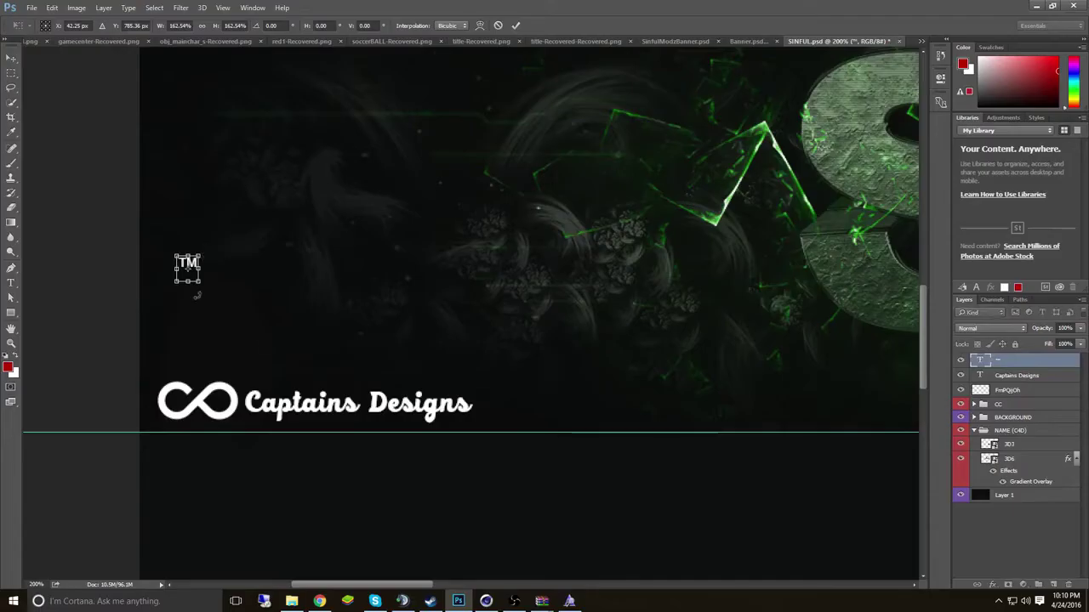
{"action": "left_click_drag", "start_coordinate": [195, 294], "coordinate": [494, 416]}
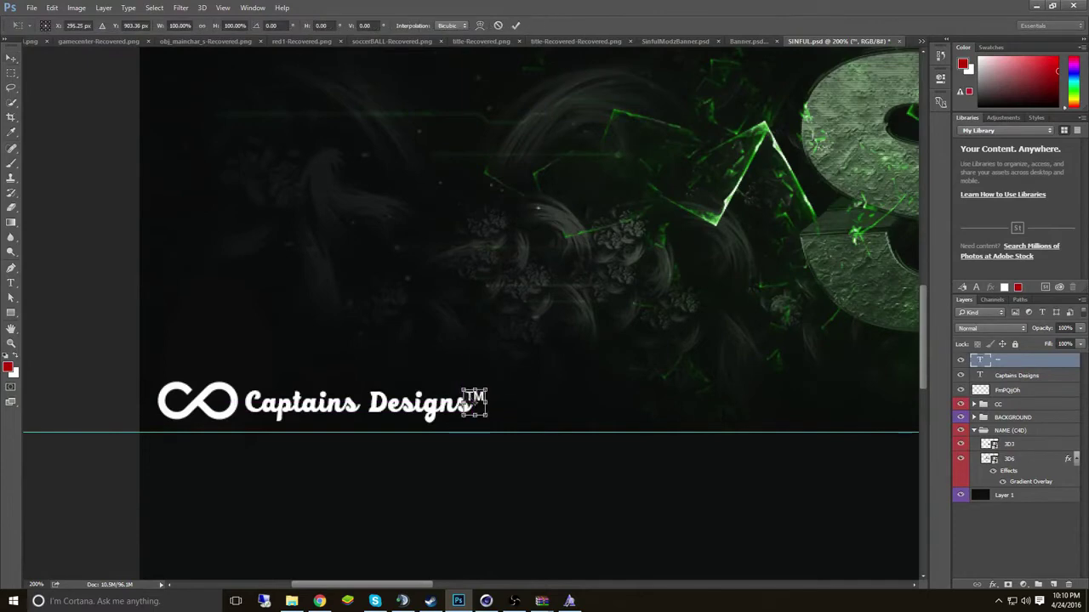
Step: Add a coloured Stroke layer style to the TM mark
{"action": "double_click", "coordinate": [1018, 364]}
{"action": "left_click", "coordinate": [552, 395]}
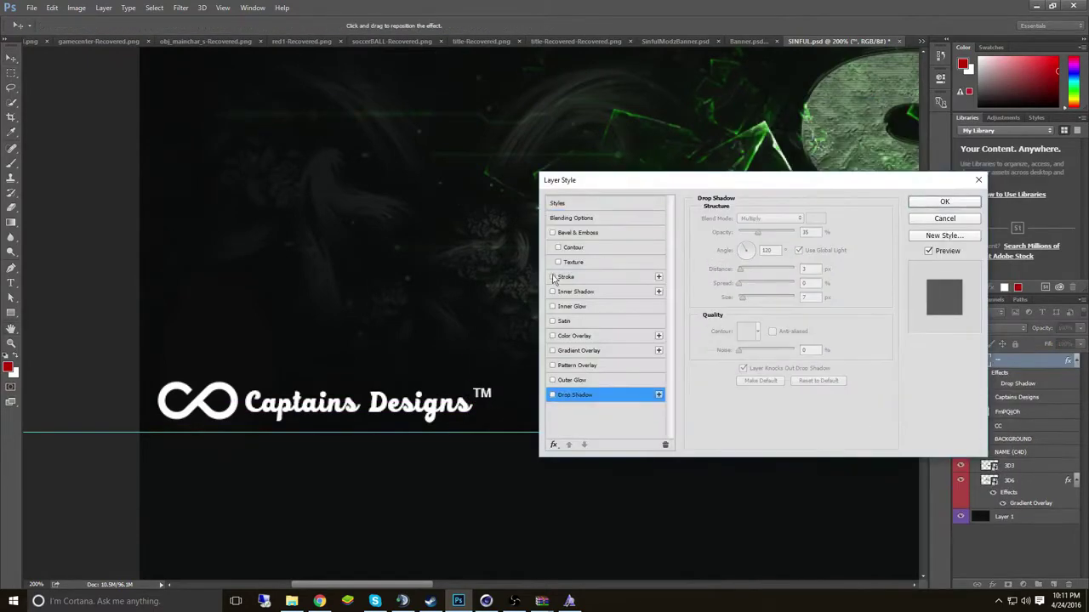
{"action": "left_click", "coordinate": [587, 277]}
{"action": "left_click", "coordinate": [724, 307]}
{"action": "left_click", "coordinate": [658, 149]}
{"action": "left_click", "coordinate": [944, 201]}
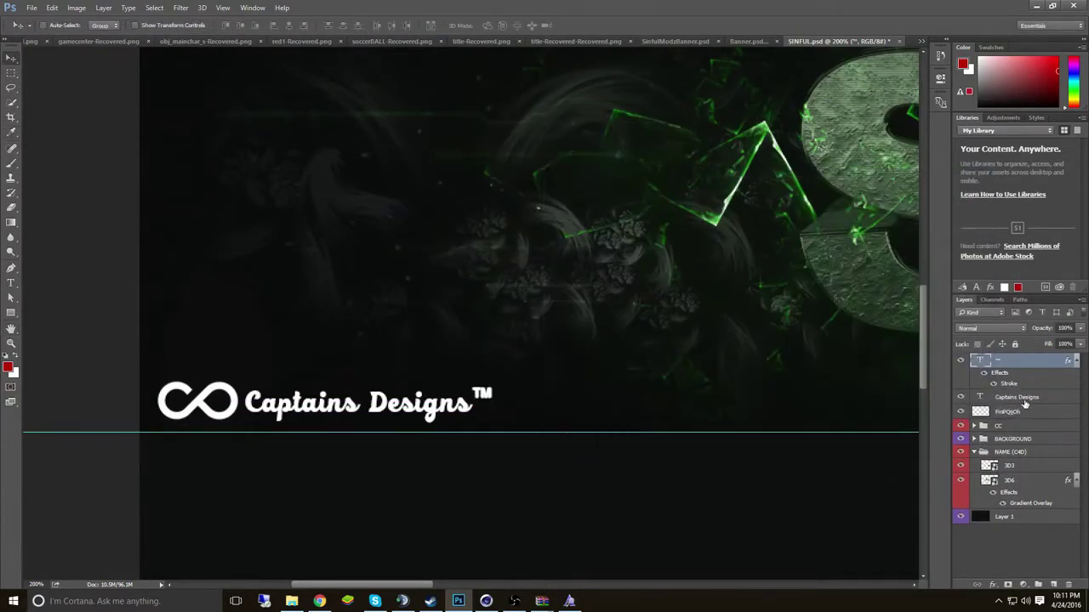
Step: Scale the whole watermark to about 77%, lower its opacity, and fit the banner on screen
{"action": "left_click", "coordinate": [1016, 397], "text": "ctrl"}
{"action": "key", "text": "ctrl+t"}
{"action": "left_click_drag", "start_coordinate": [492, 383], "coordinate": [415, 391]}
{"action": "key", "text": "Return"}
{"action": "key", "text": "5"}
{"action": "key", "text": "1"}
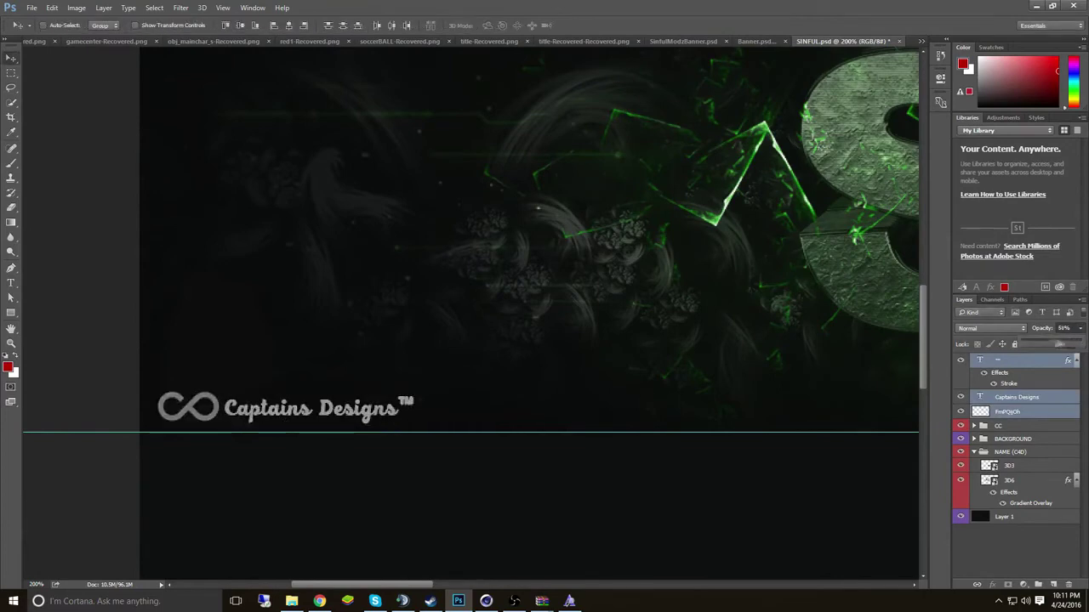
{"action": "key", "text": "z"}
{"action": "key", "text": "ctrl+0"}
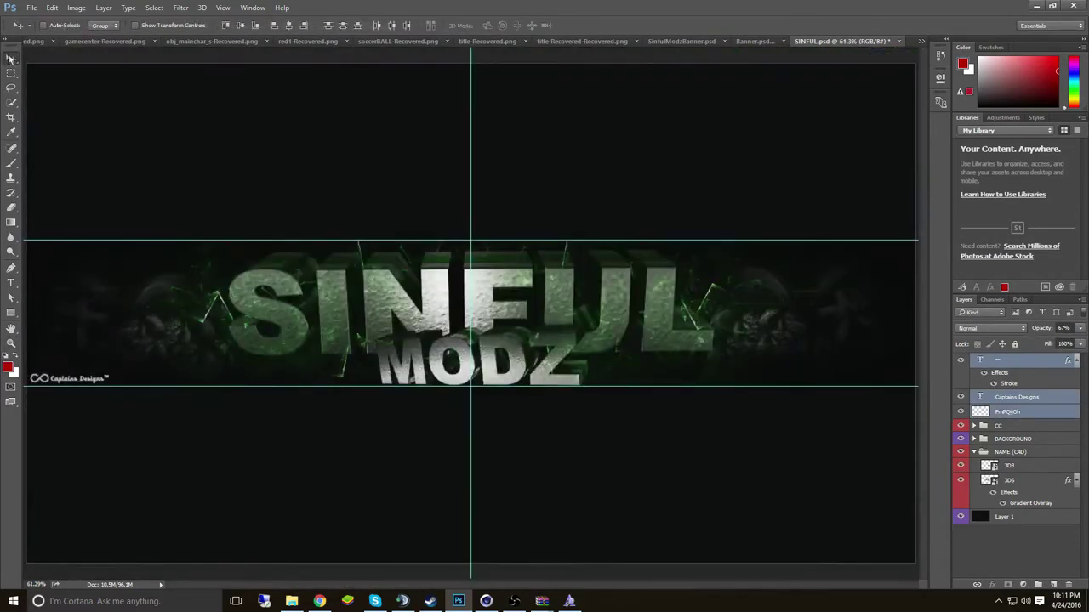
Step: Export the banner through Save for Web (Legacy) as PNG-24 file SINFUL3DBAN
{"action": "left_click", "coordinate": [1016, 398]}
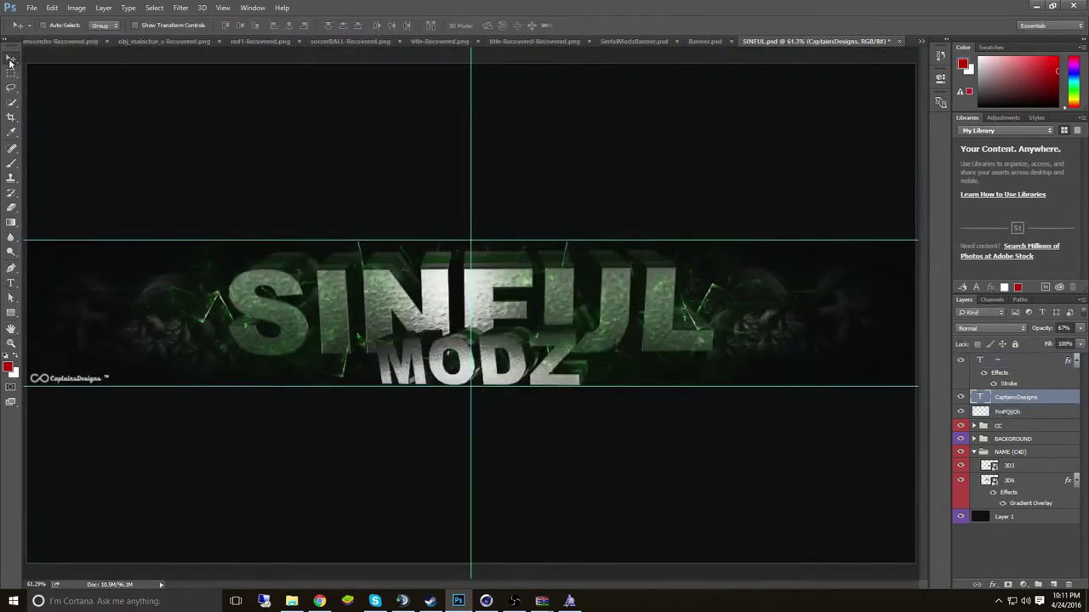
{"action": "left_click", "coordinate": [31, 7]}
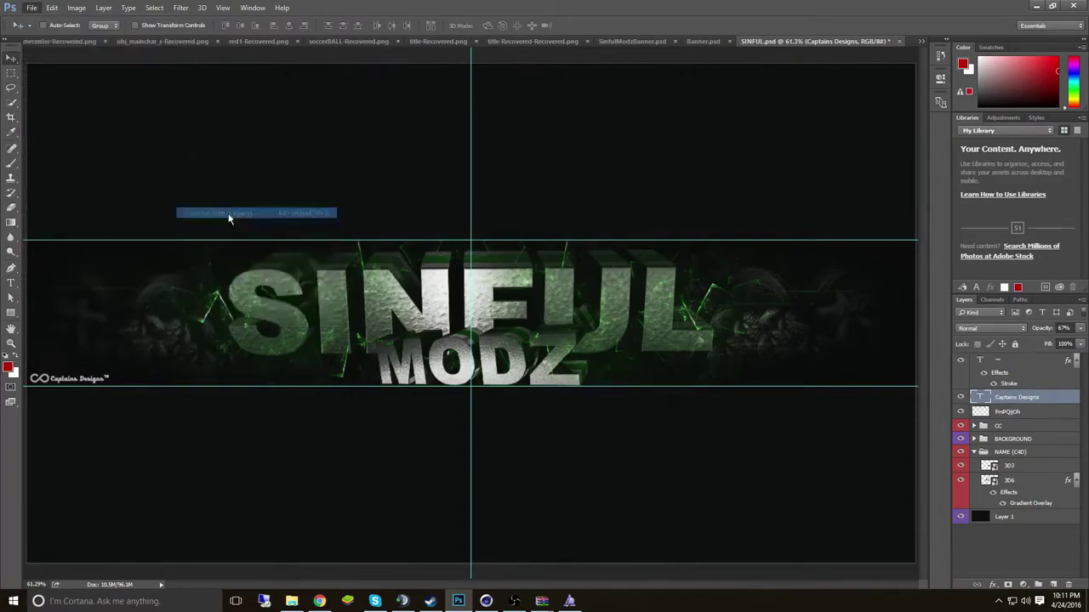
{"action": "left_click", "coordinate": [243, 214]}
{"action": "left_click_drag", "start_coordinate": [480, 280], "coordinate": [383, 255]}
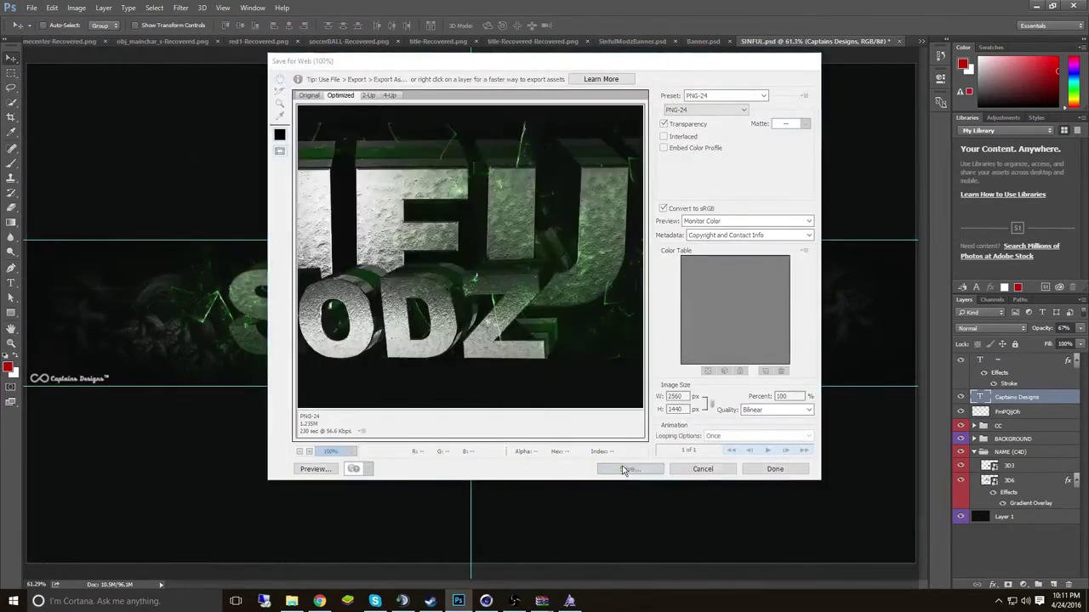
{"action": "left_click", "coordinate": [630, 469]}
{"action": "type", "text": "SINFUL3DBAN"}
{"action": "key", "text": "Return"}
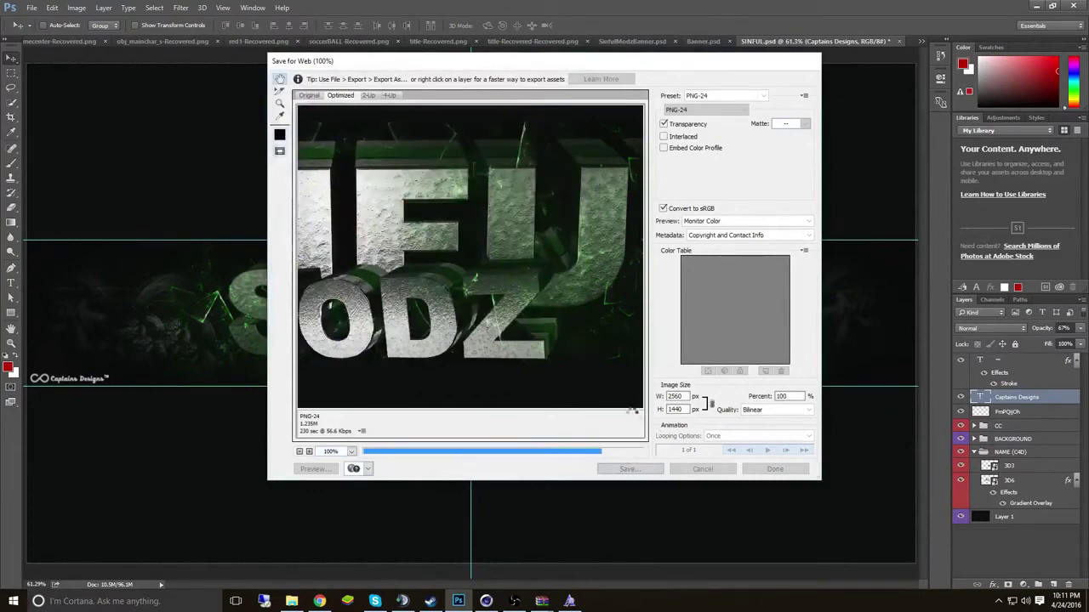